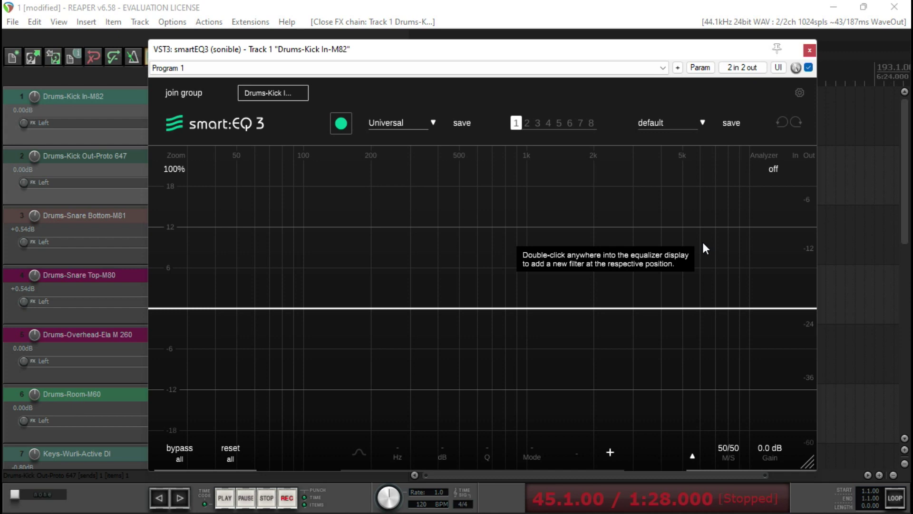
Learn a smart:EQ 3 filter with the Kick profile on the Drums-Kick In-M82 track during playback from bar 25
left_click(810, 50)
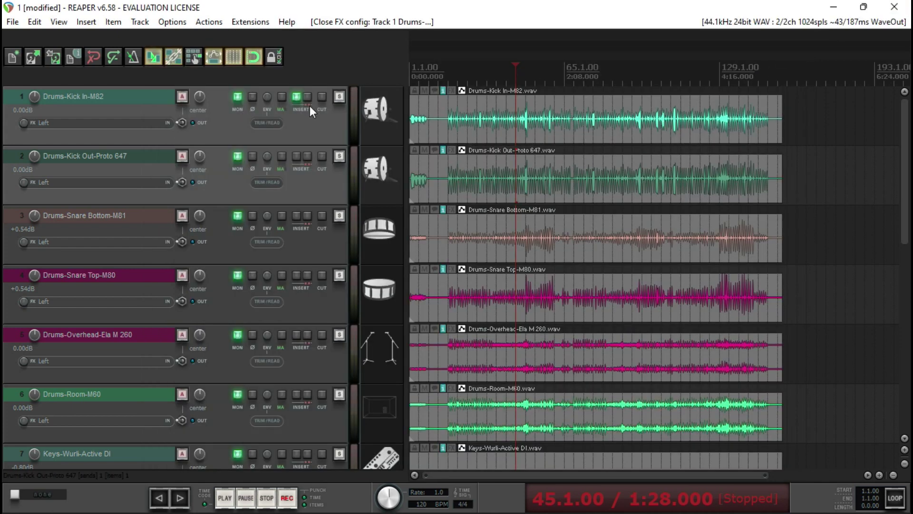
left_click(466, 72)
left_click(295, 96)
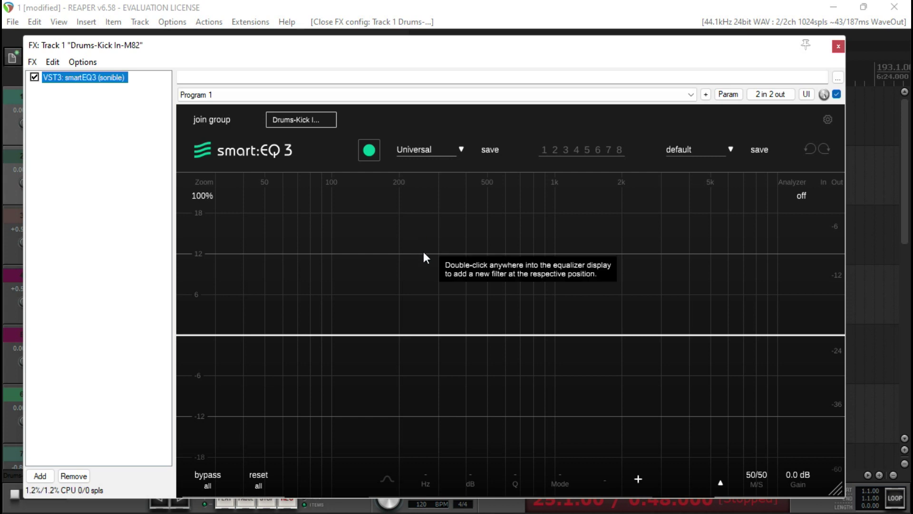
left_click(377, 151)
key("space")
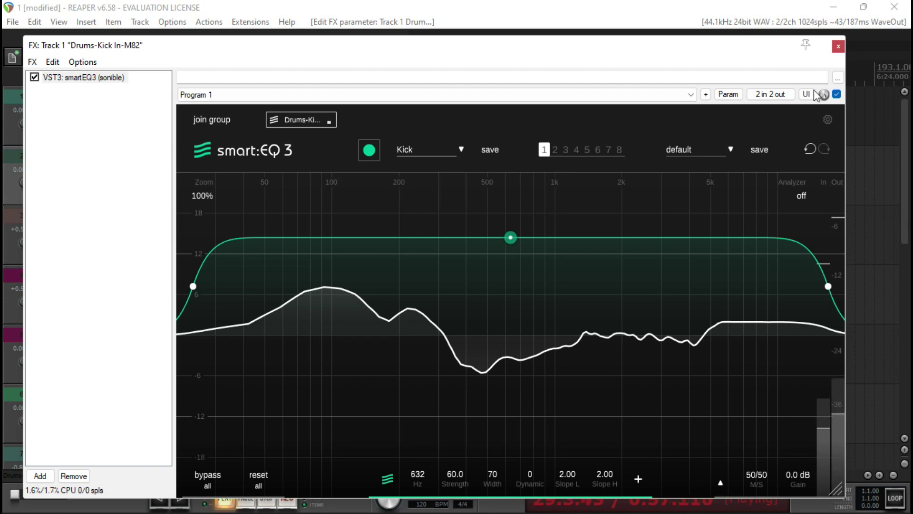
left_click(838, 46)
key("space")
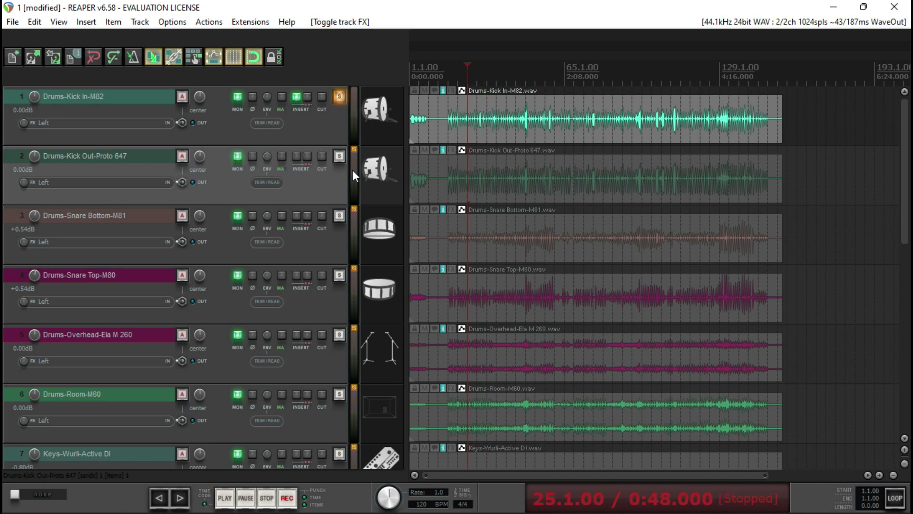
Add smart:EQ 3 to the Drums-Kick Out-Proto 647 track and learn a Kick-profile filter while the track plays soloed
left_click(340, 157)
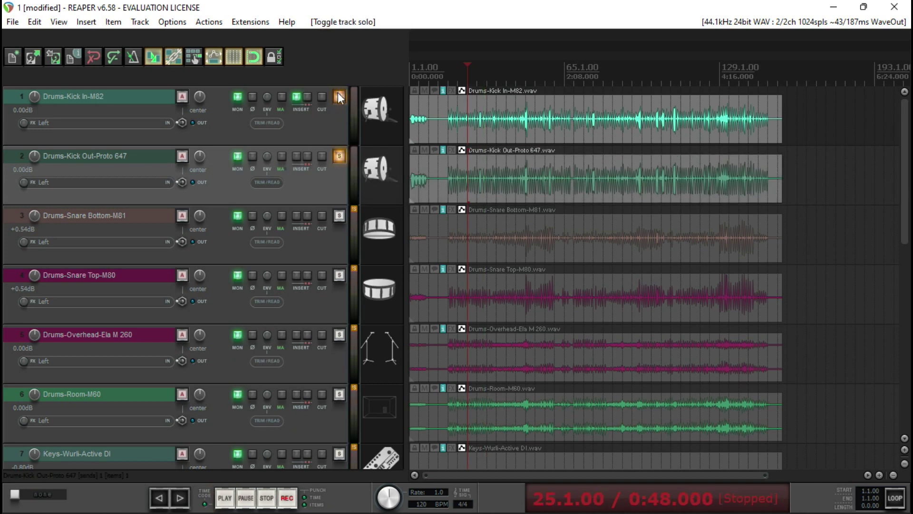
key("f")
key("space")
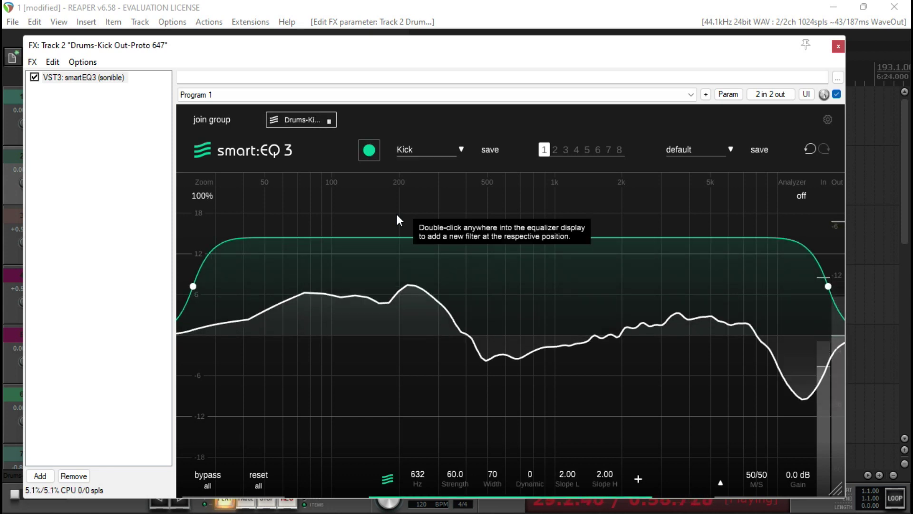
left_click(838, 46)
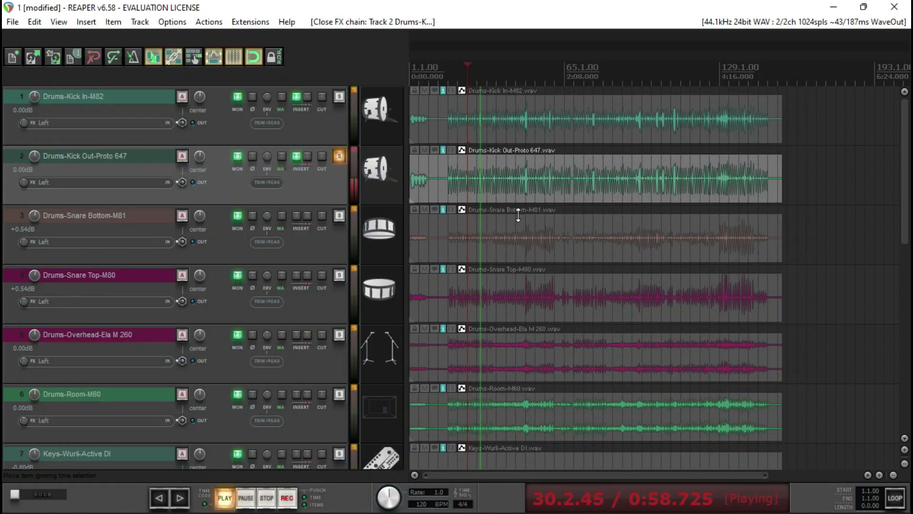
key("space")
left_click(339, 156)
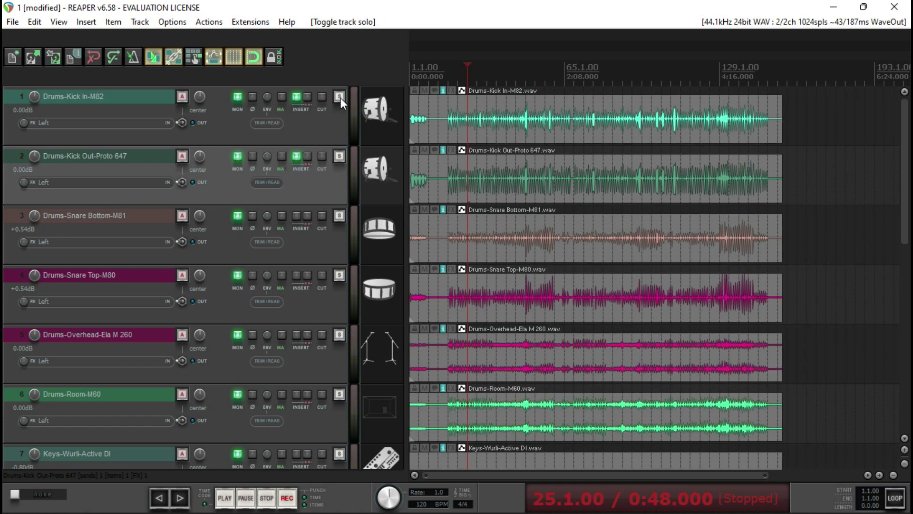
Solo both kick tracks, lower their volumes to -4.42 dB, and release the solos
left_click(340, 96)
left_click(339, 156)
scroll(354, 195, "down", 3)
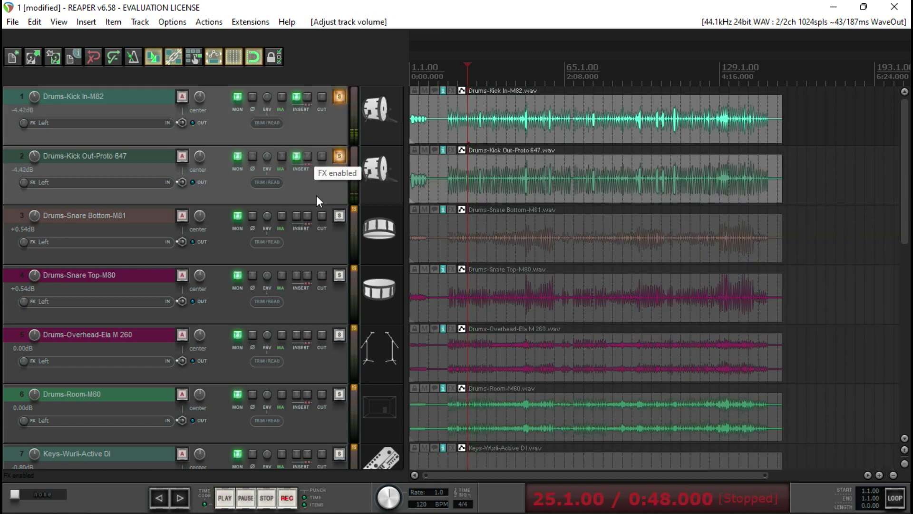
left_click(336, 156)
left_click(336, 102)
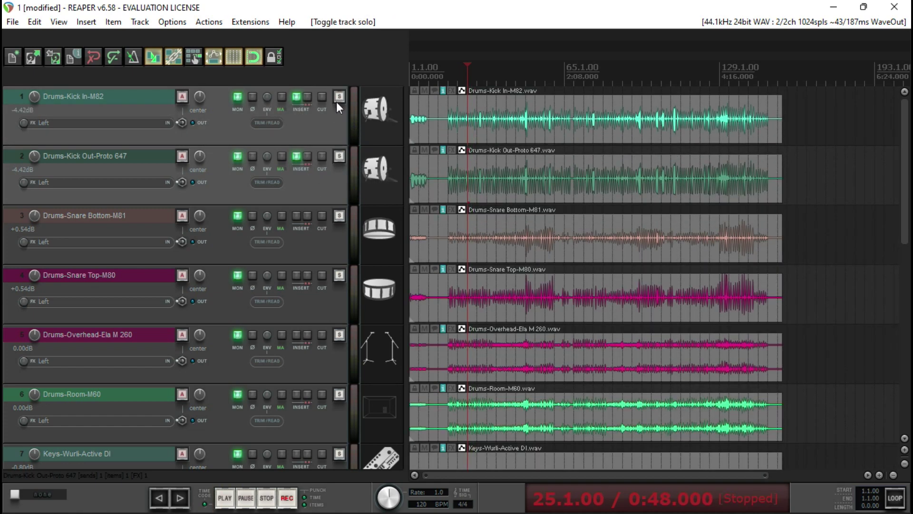
Solo the Drums-Snare Bottom-M81 track, insert VST3 smartEQ3 on it, and choose the Snare factory profile
left_click(340, 215)
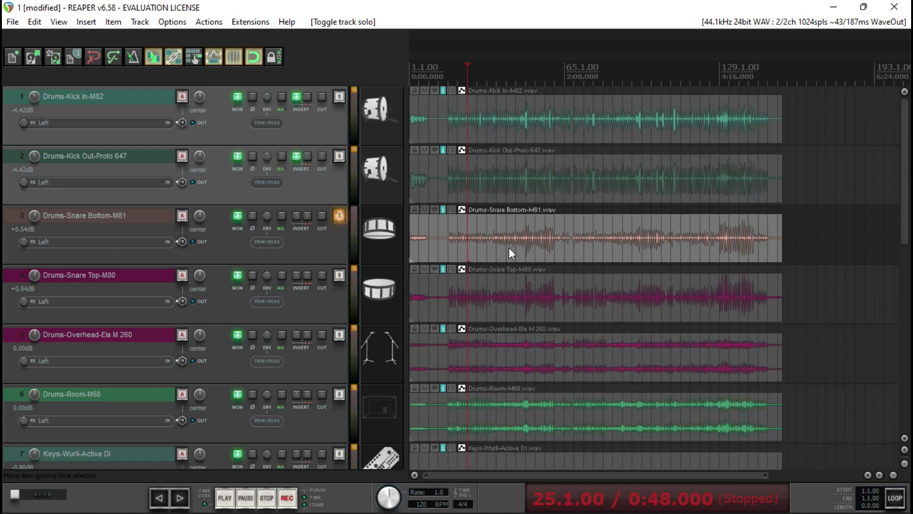
left_click(298, 215)
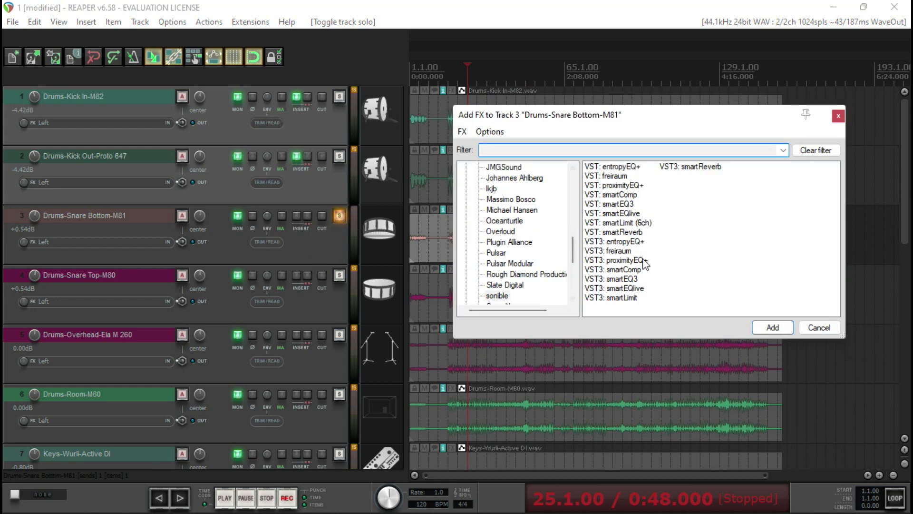
double_click(631, 280)
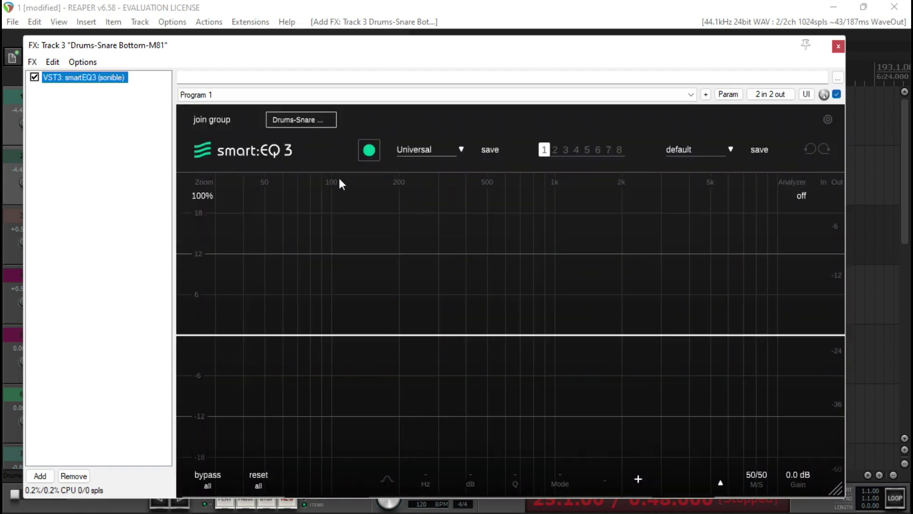
left_click(460, 150)
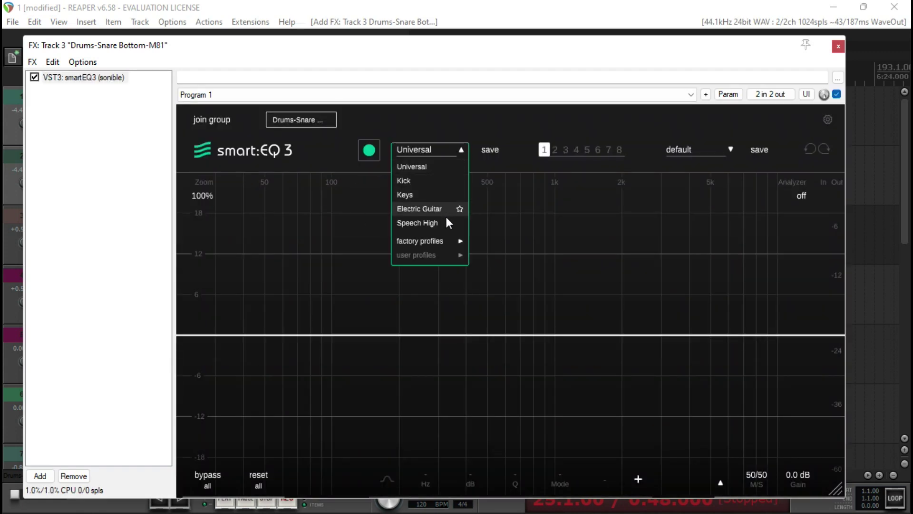
mouse_move(455, 241)
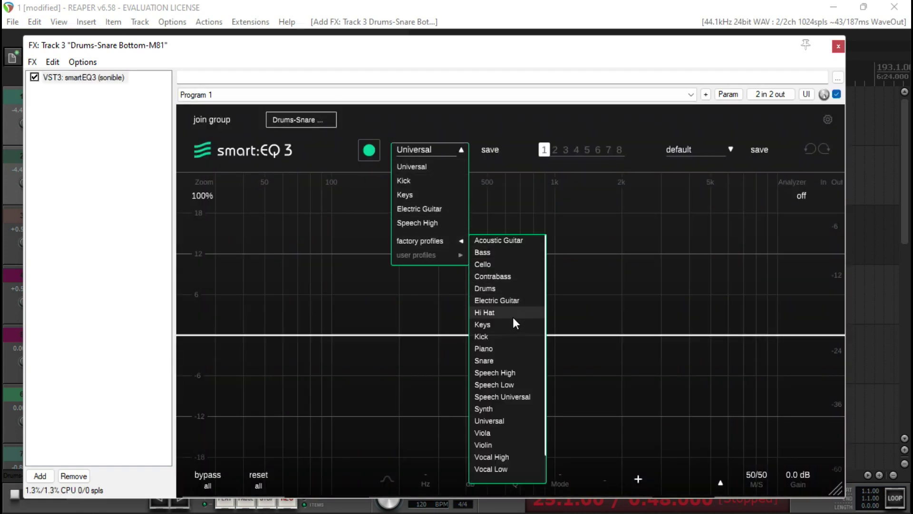
left_click(509, 361)
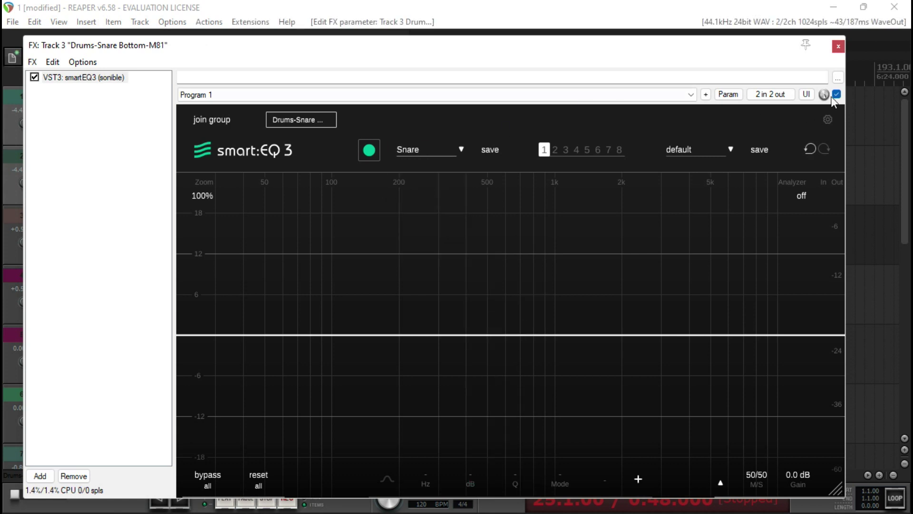
Learn the smart:EQ 3 filter for the Drums-Snare Bottom-M81 track during playback and release its solo
key("space")
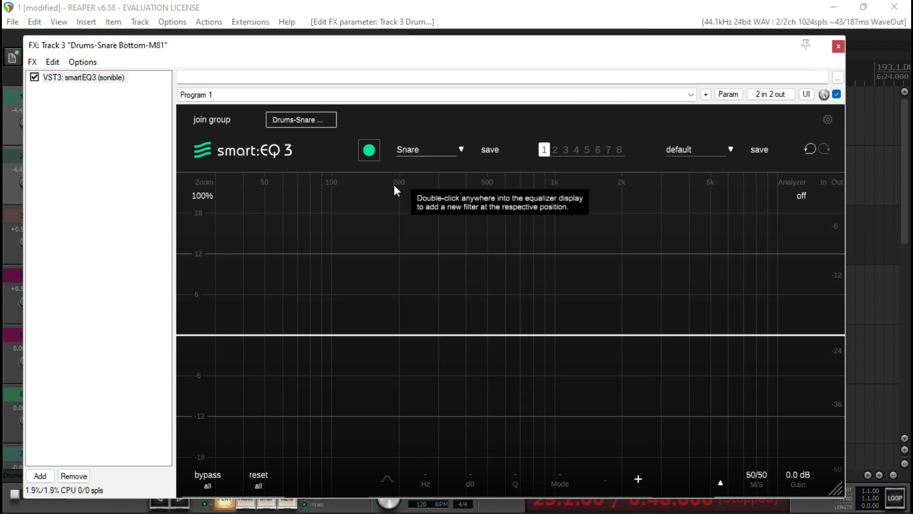
left_click(369, 155)
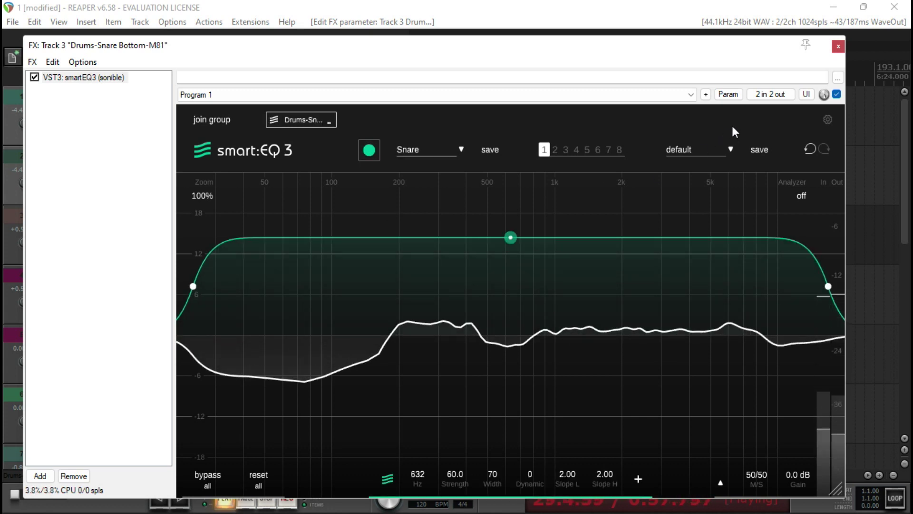
left_click(838, 47)
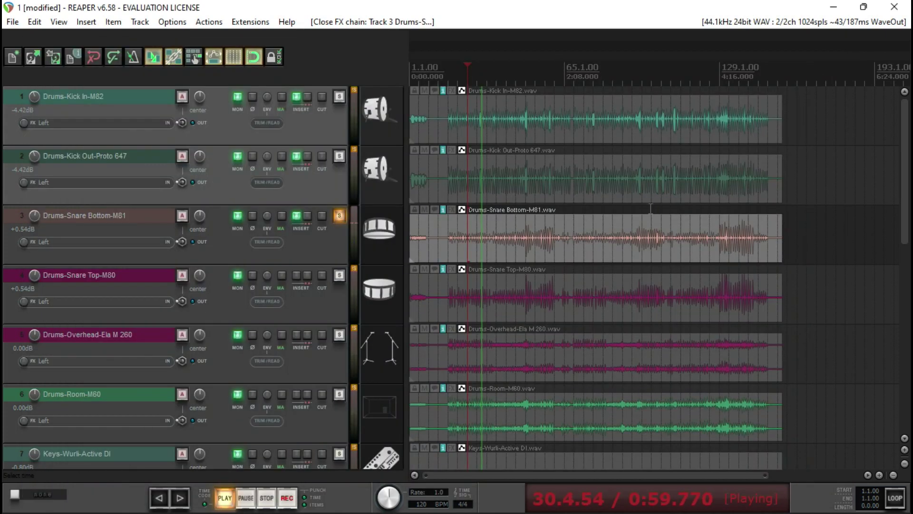
key("space")
left_click(339, 214)
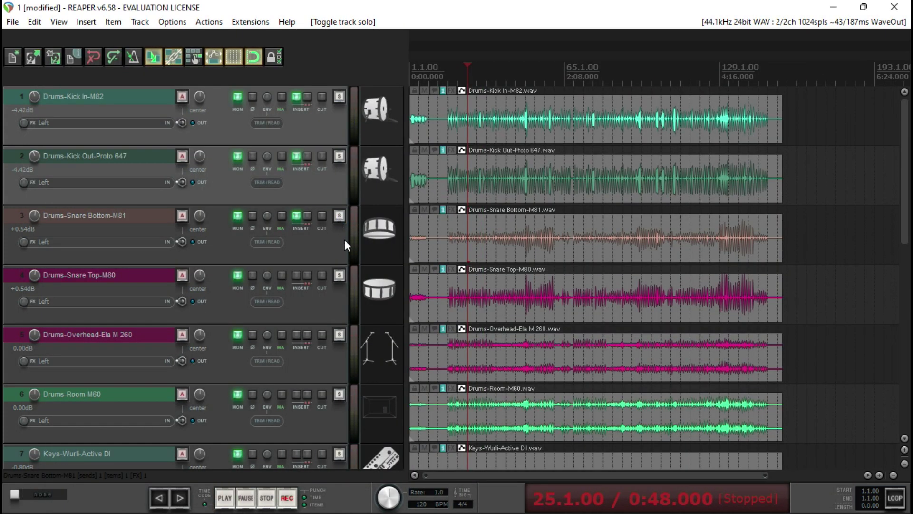
Insert VST3 smartEQ3 on the Drums-Snare Top-M80 track and learn a Snare-profile filter while the track plays soloed
left_click(339, 278)
left_click(297, 276)
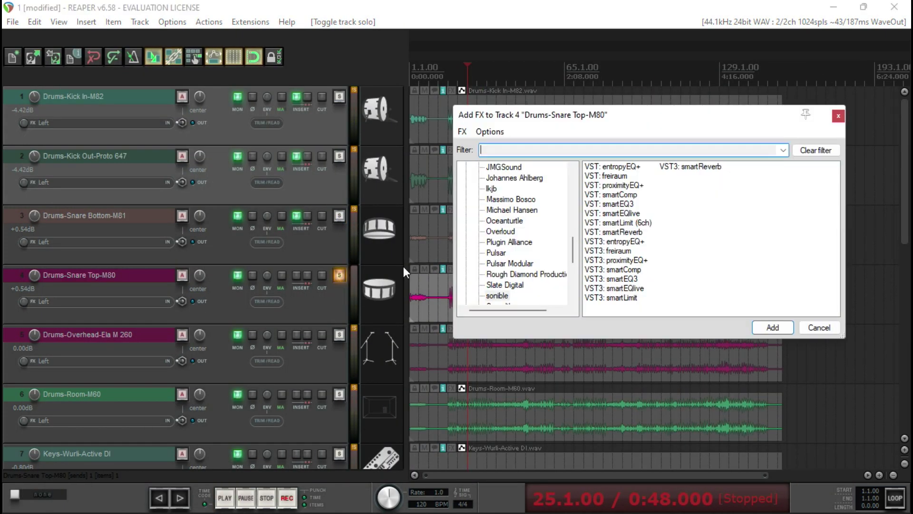
double_click(617, 278)
key("space")
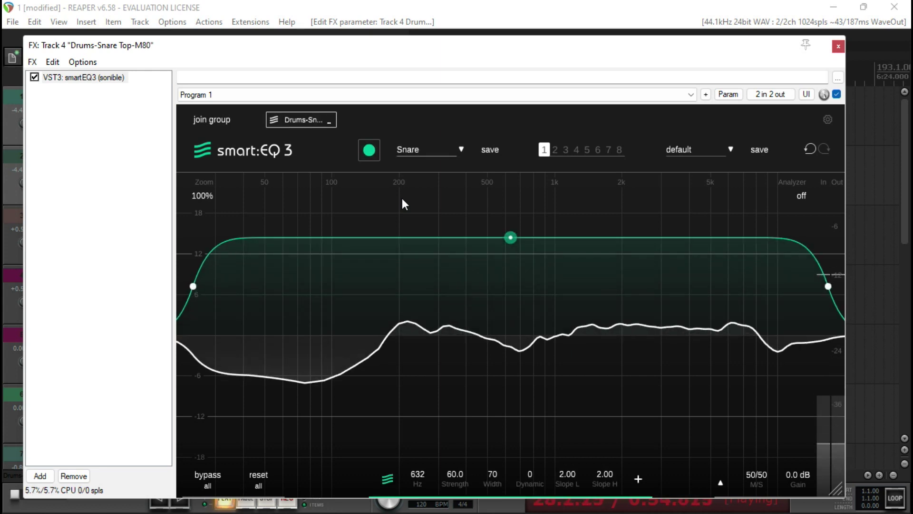
left_click(838, 46)
key("space")
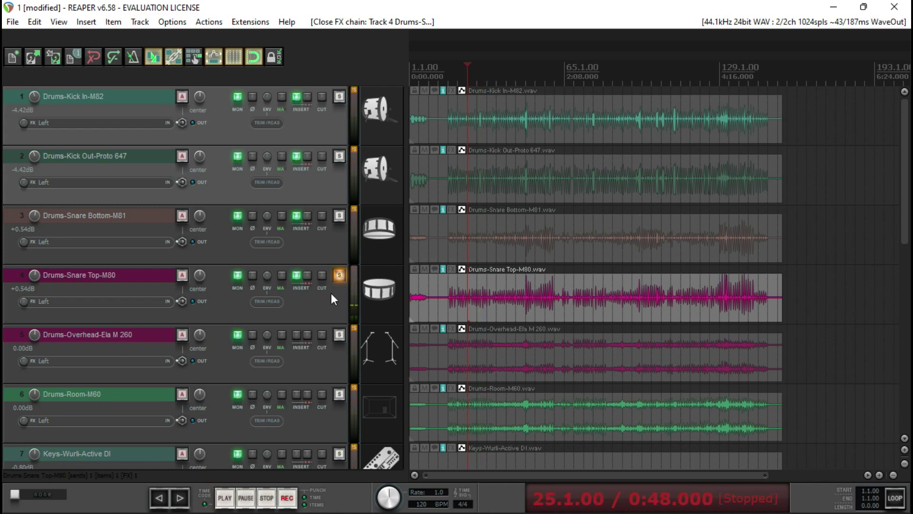
left_click(339, 274)
Compare both snare tracks soloed from bar 49 with their effects bypassed and enabled, and release the solos
left_click(339, 216)
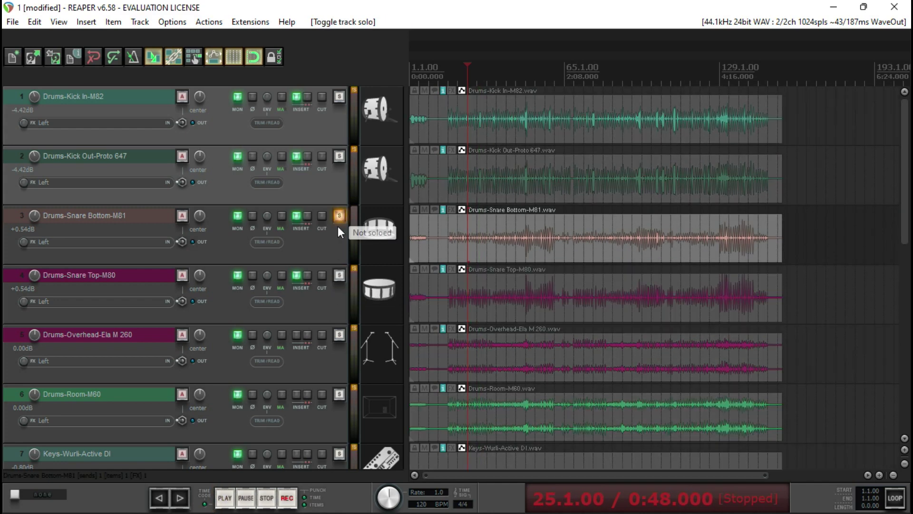
left_click(339, 275)
left_click(526, 258)
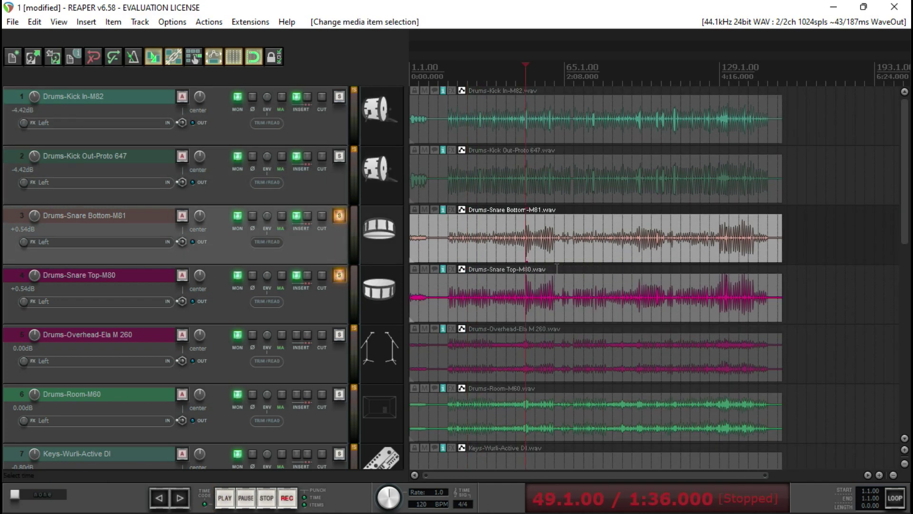
key("space")
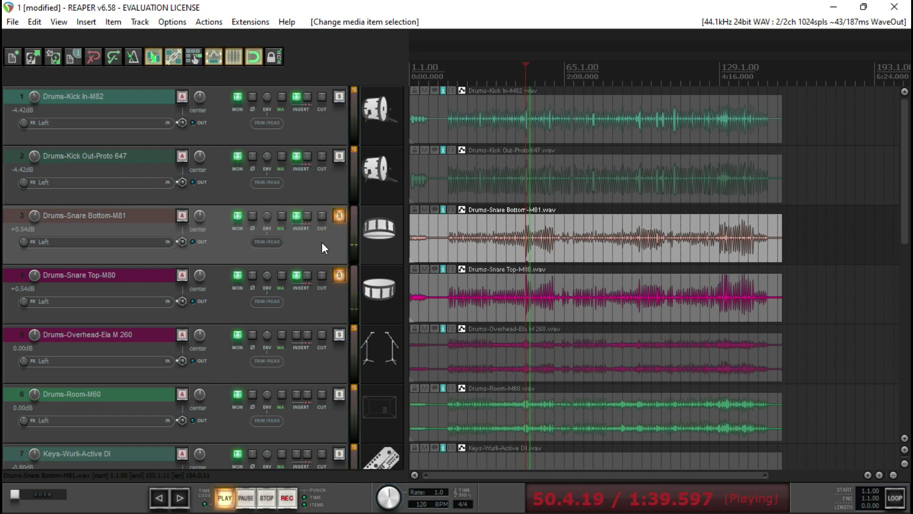
left_click(308, 219)
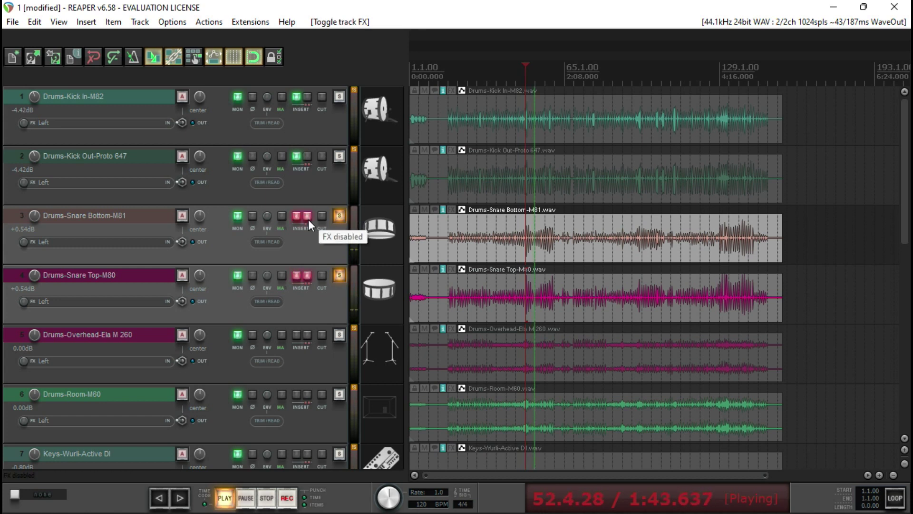
left_click(308, 218)
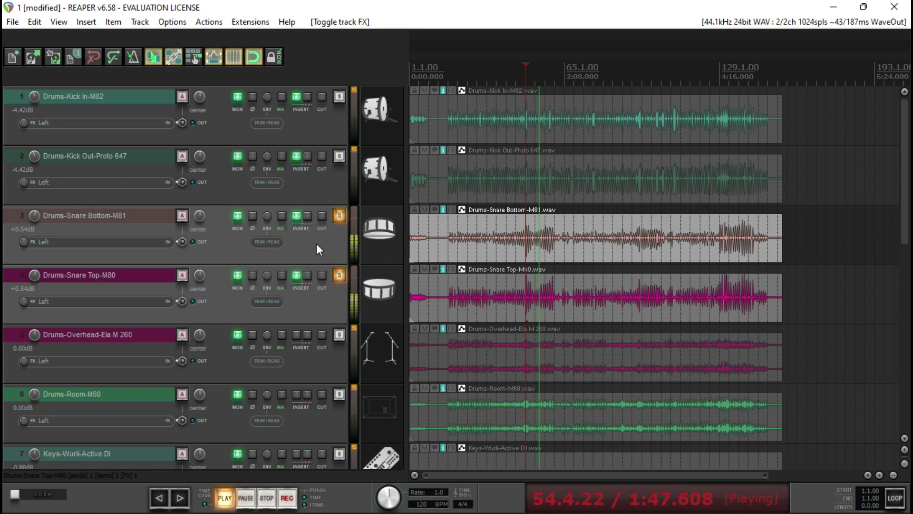
key("space")
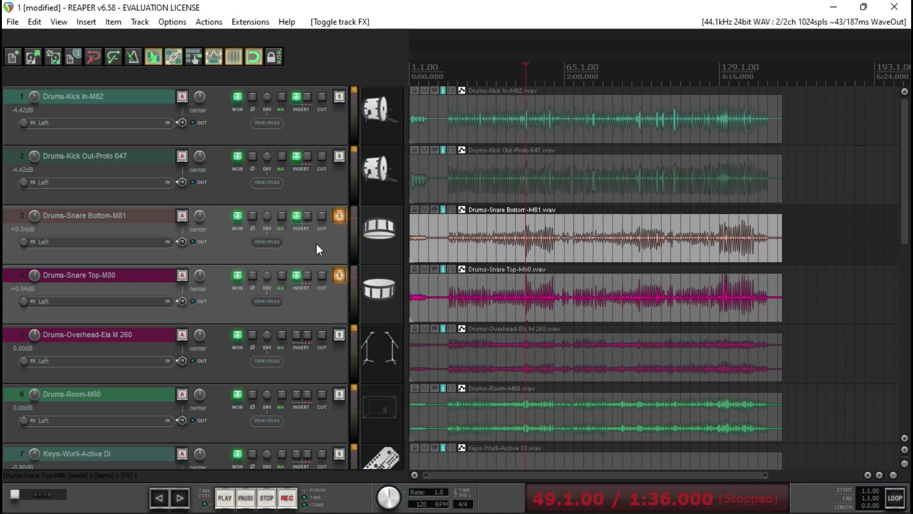
left_click(341, 215)
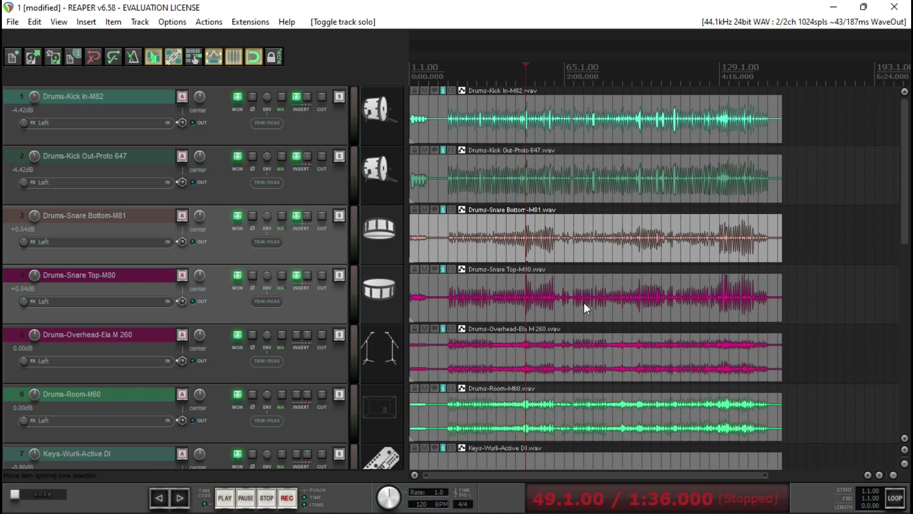
Solo the Drums-Overhead-Ela M 260 track and insert VST3 smartEQ3 on it, keeping the Universal profile
left_click_drag(904, 190, 905, 225)
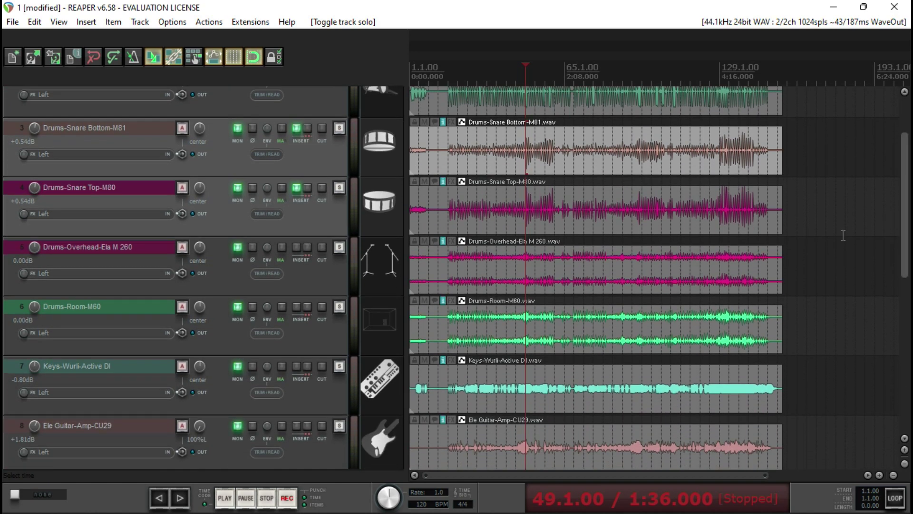
left_click(339, 247)
left_click(298, 247)
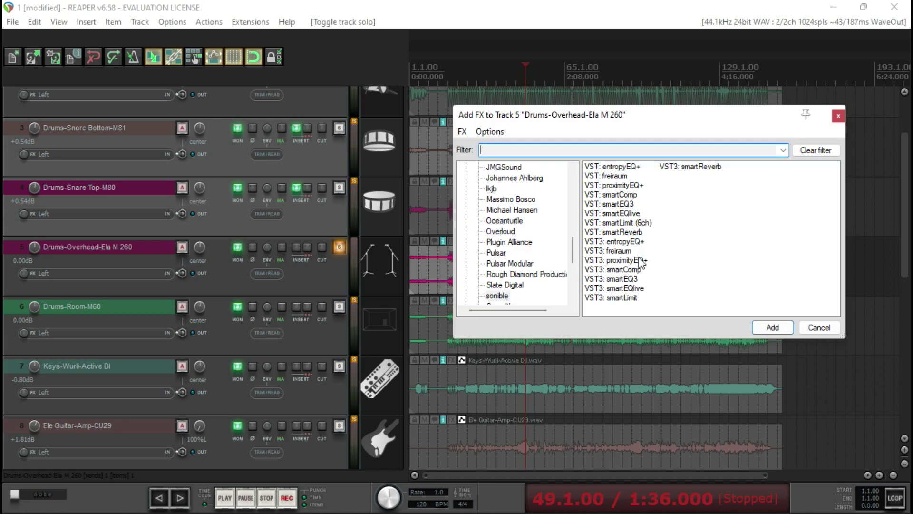
double_click(619, 279)
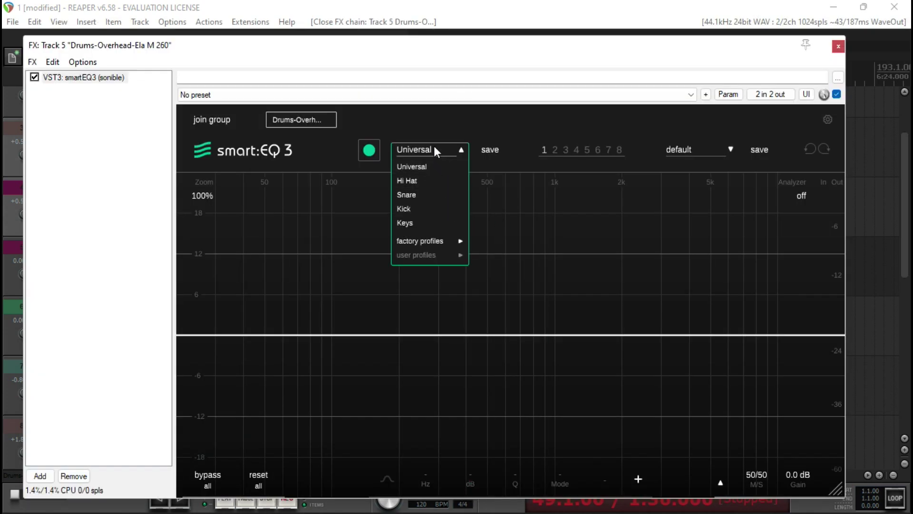
left_click(527, 120)
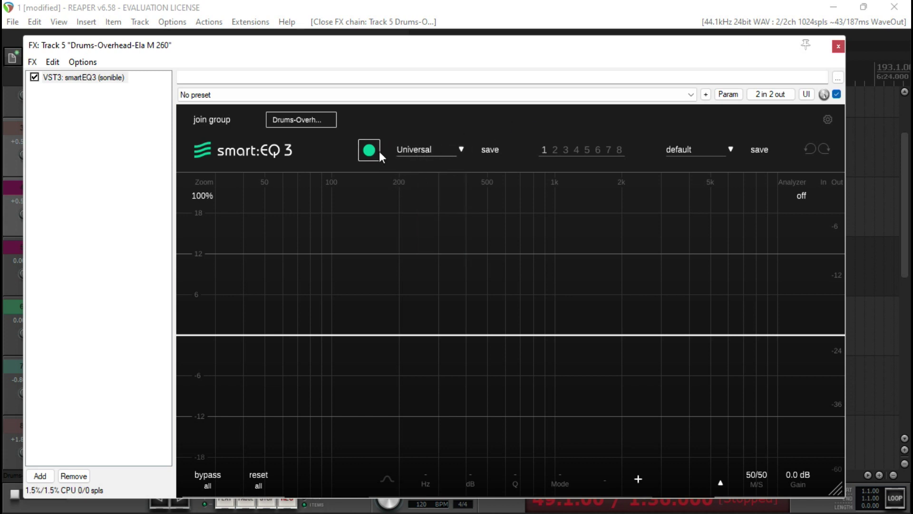
Learn the smart:EQ 3 filter for the Drums-Overhead-Ela M 260 track during playback, stop playback and release its solo
key("space")
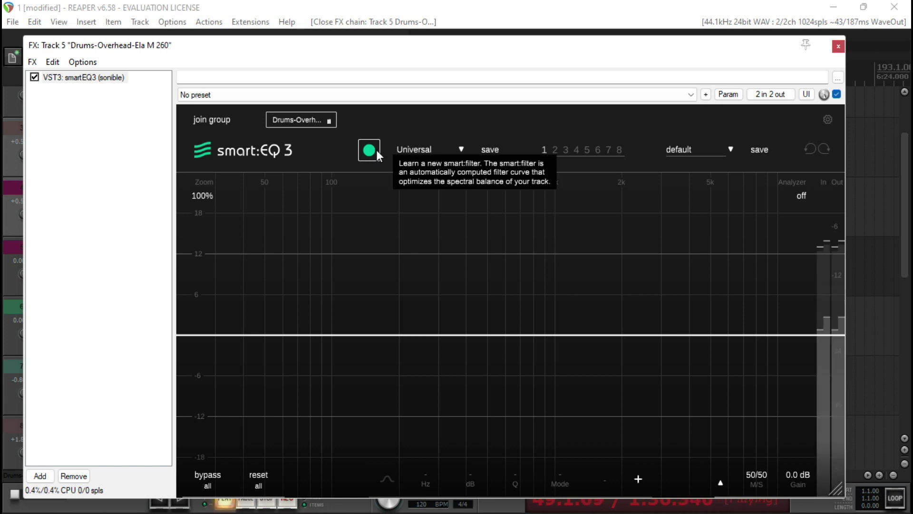
left_click(376, 150)
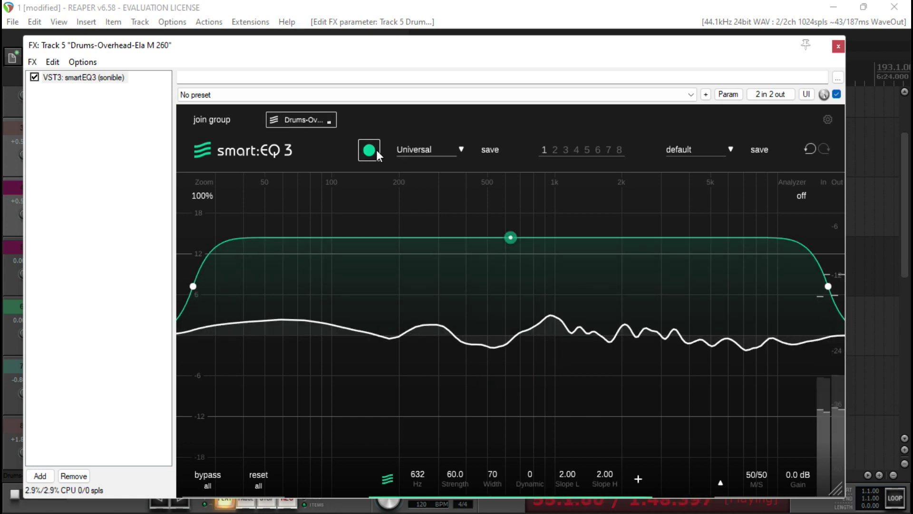
left_click(838, 46)
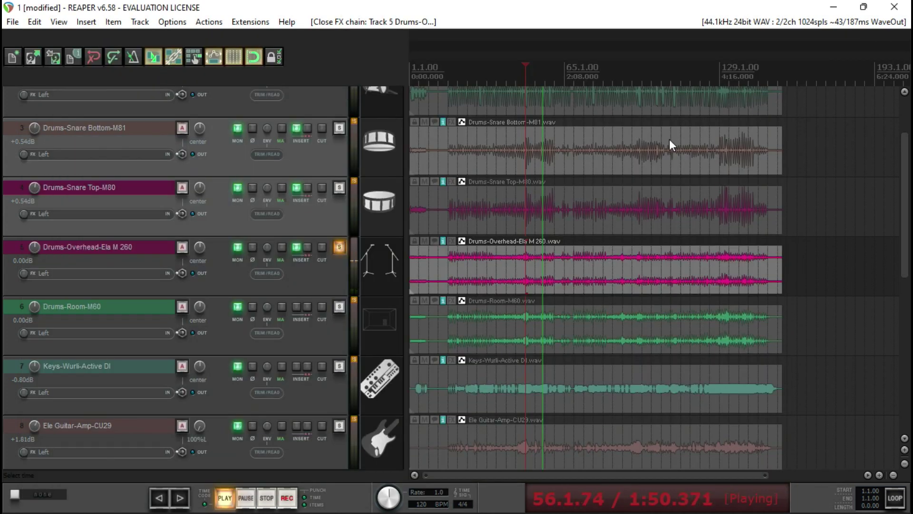
key("space")
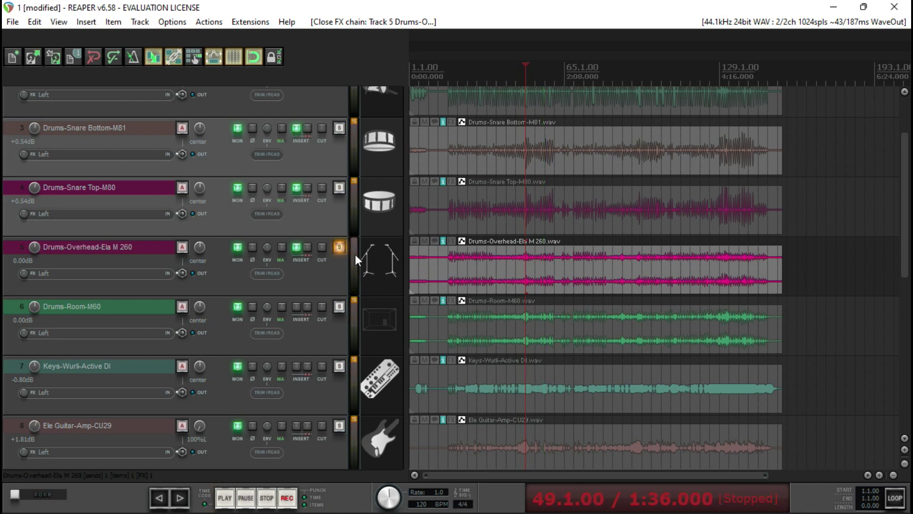
left_click(339, 247)
Insert VST3 smartEQ3 on the Drums-Room-M60 track and learn a Universal-profile filter while the track plays soloed
left_click(339, 307)
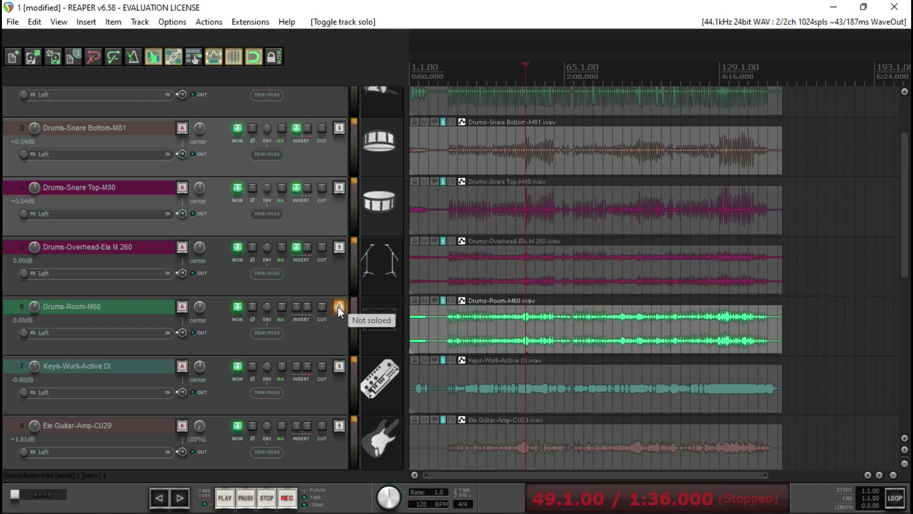
left_click(297, 307)
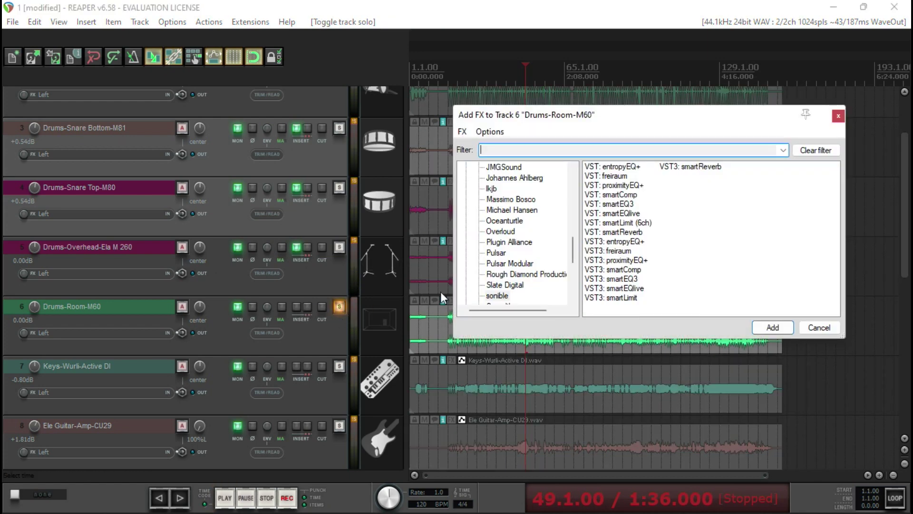
double_click(632, 280)
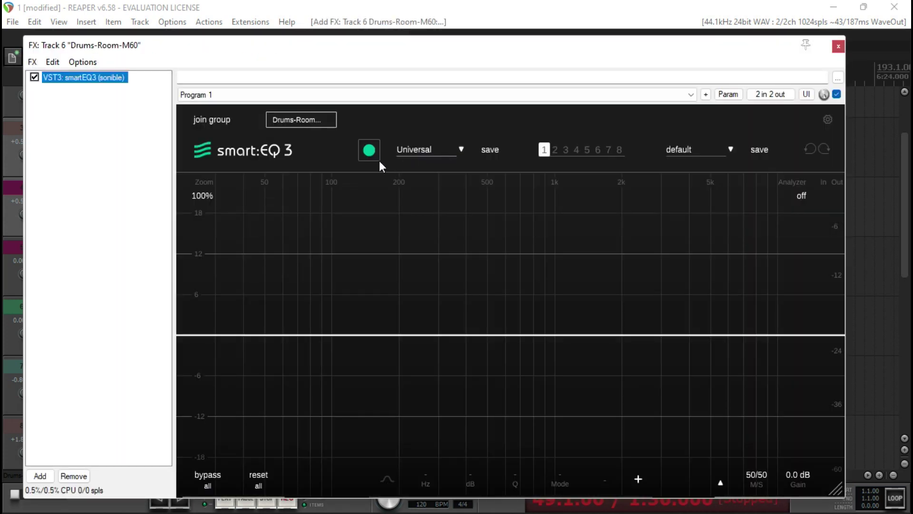
key("space")
left_click(373, 153)
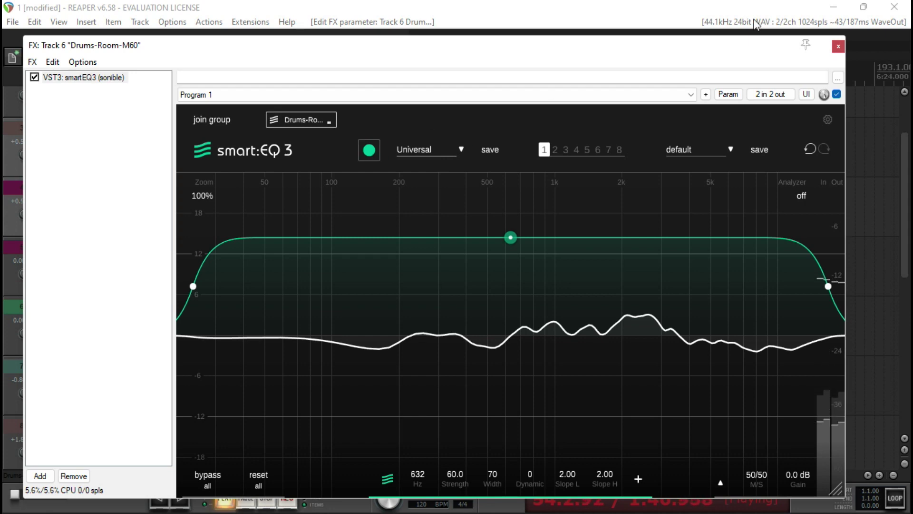
left_click(838, 46)
key("space")
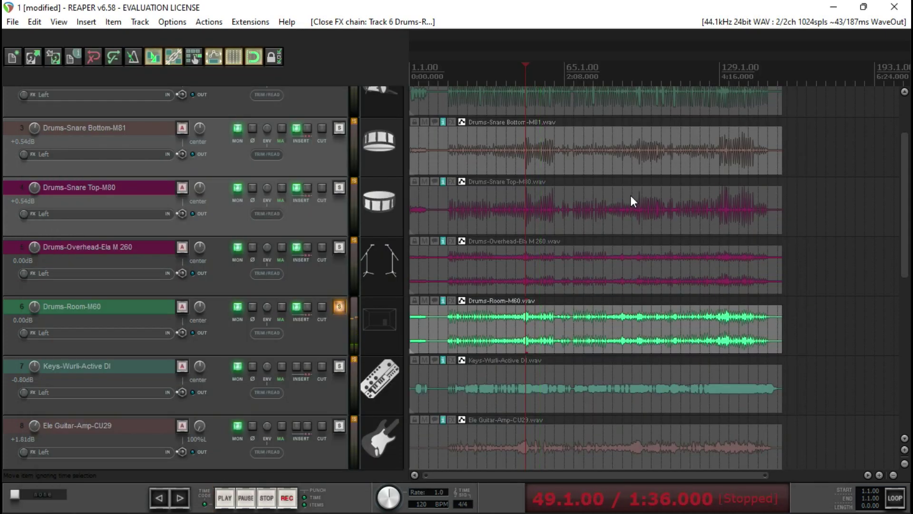
left_click(339, 306)
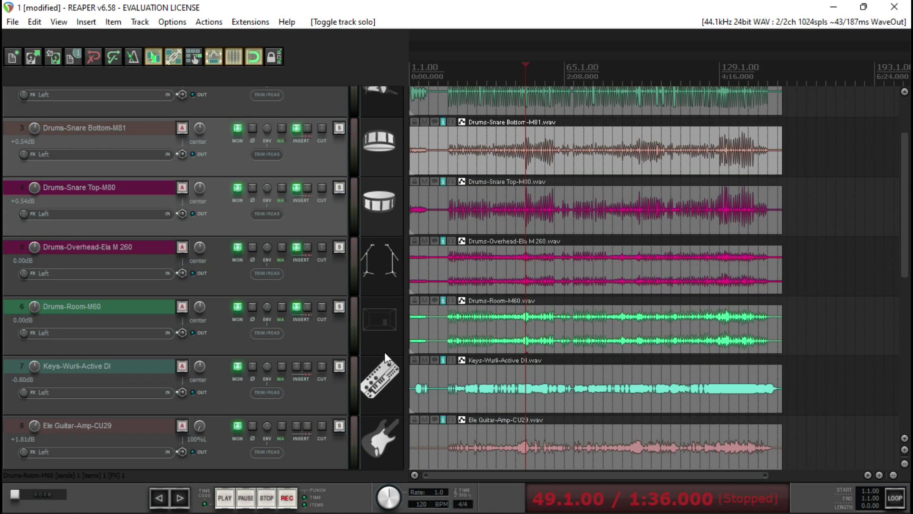
Solo the Keys-Wurli-Active DI track, insert VST3 smartEQ3 on it, and choose the Bass factory profile
left_click(339, 366)
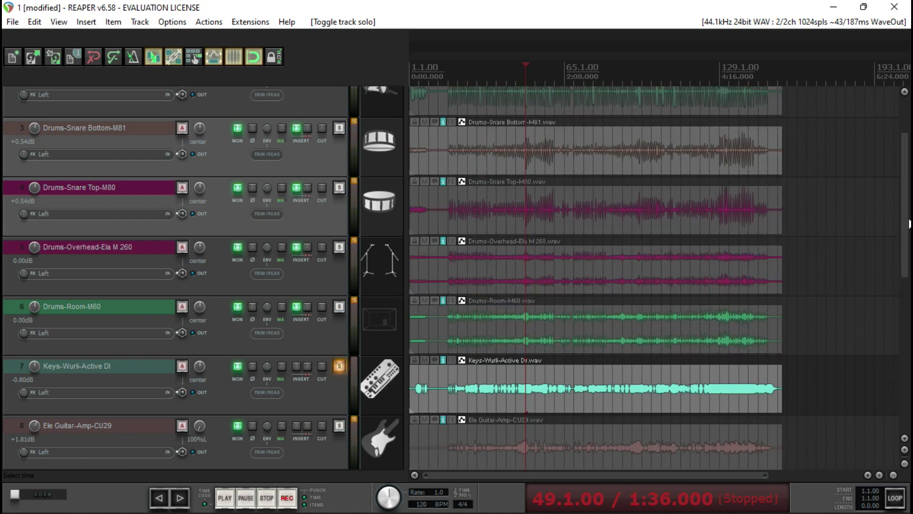
left_click_drag(909, 222, 909, 285)
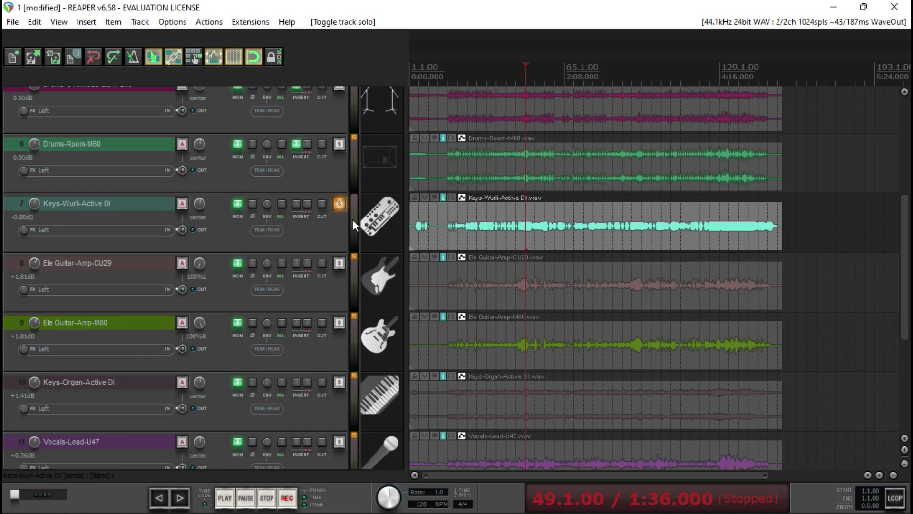
left_click(299, 203)
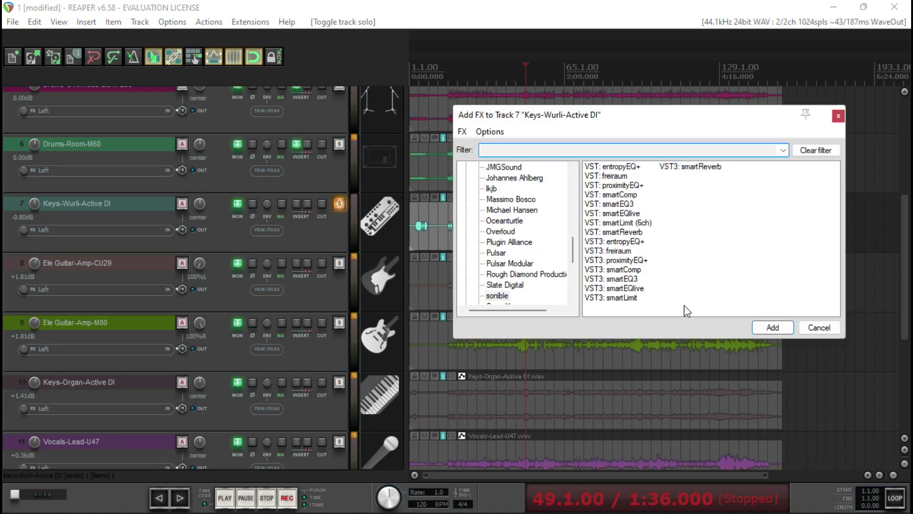
double_click(630, 281)
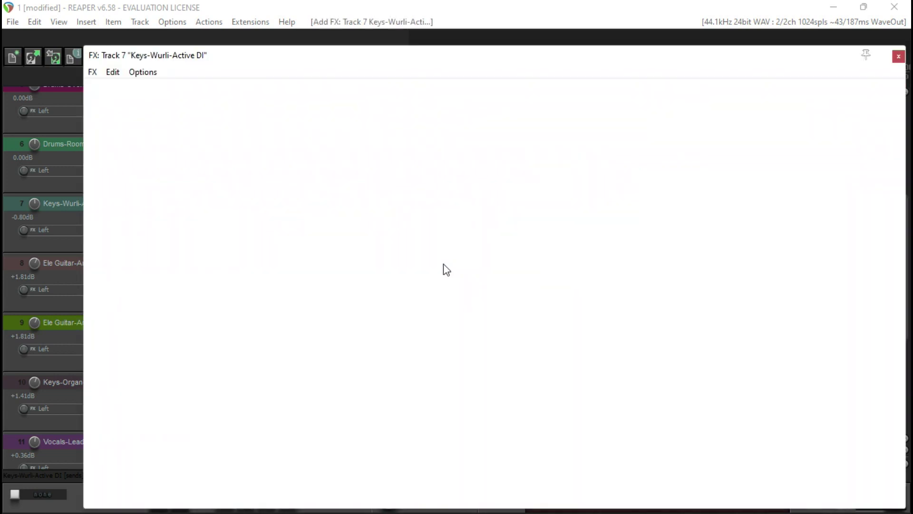
left_click(520, 159)
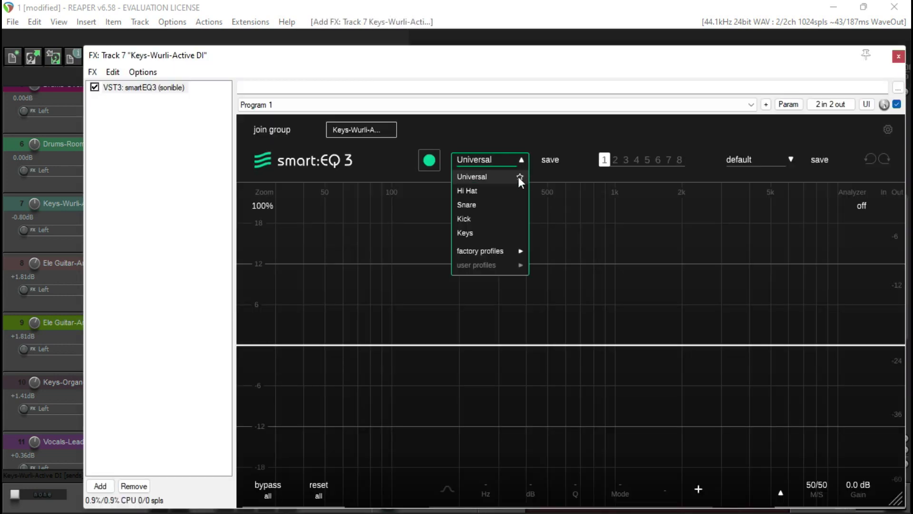
mouse_move(498, 252)
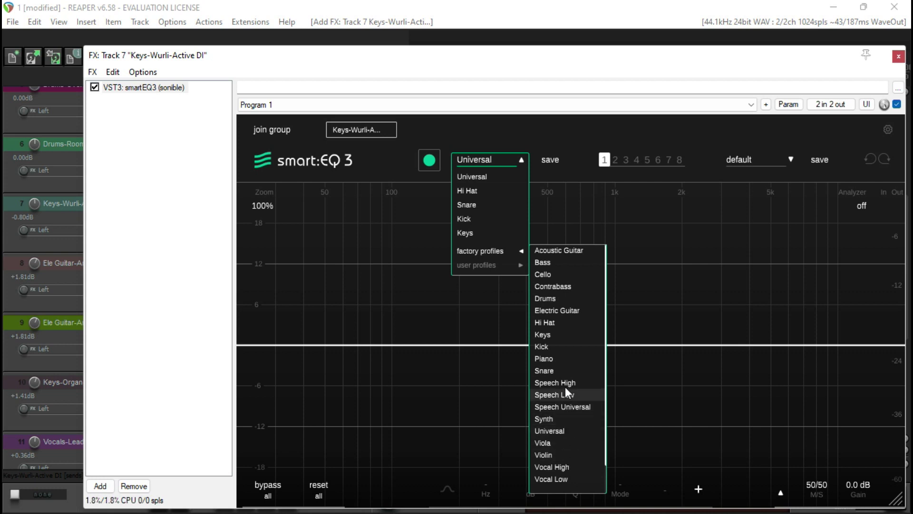
left_click(560, 261)
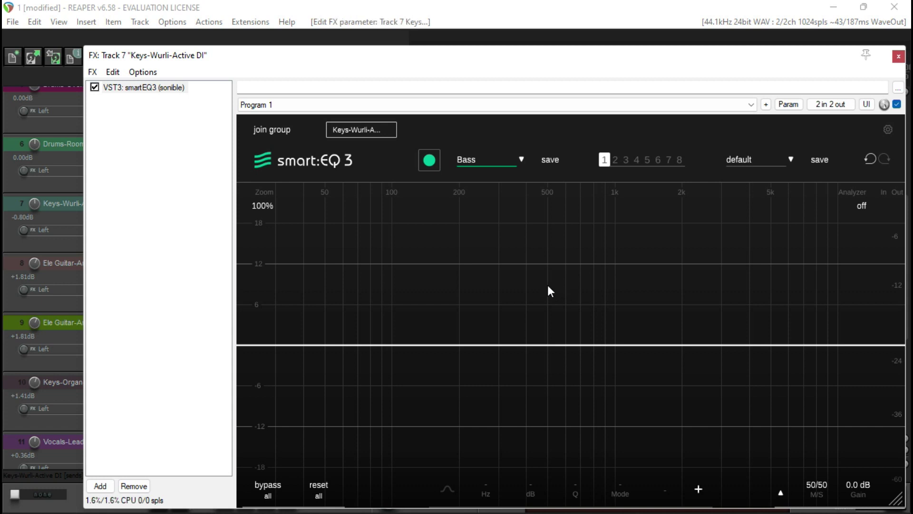
Learn the smart:EQ 3 filter for the Keys-Wurli-Active DI track during playback and release its solo
left_click(430, 160)
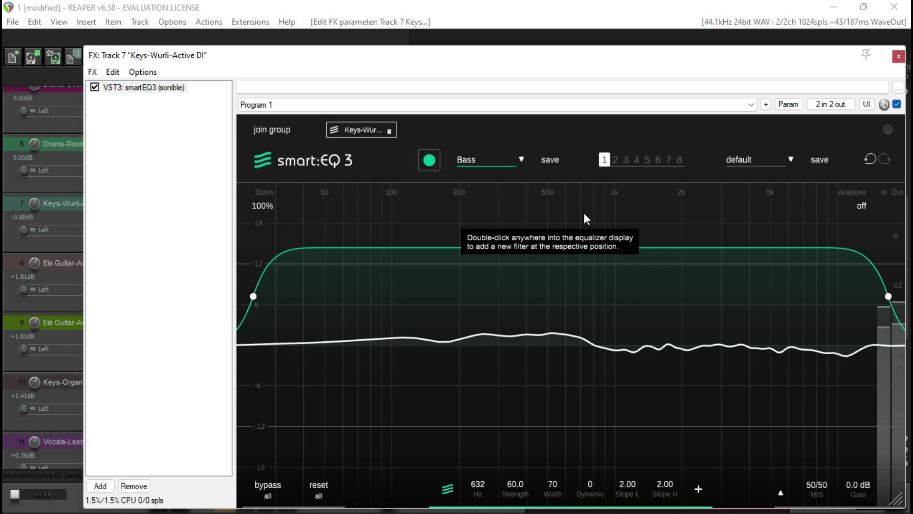
left_click(897, 59)
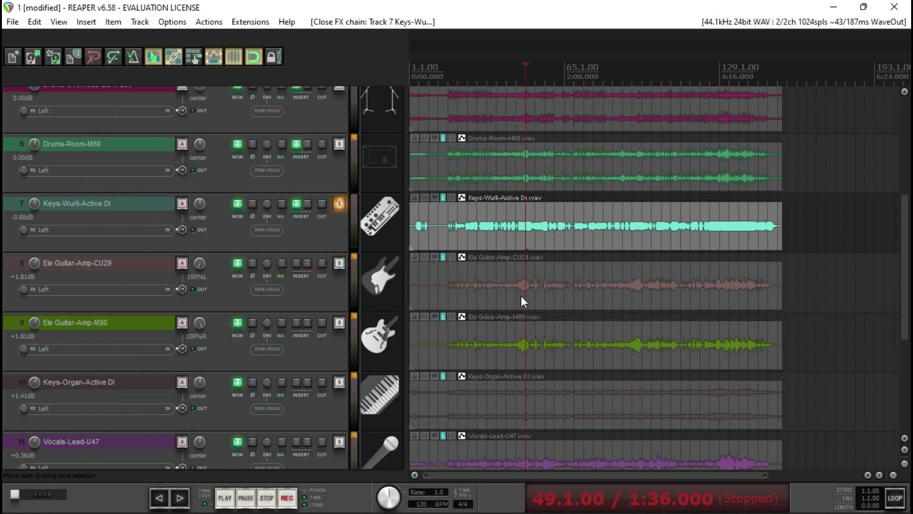
left_click(337, 205)
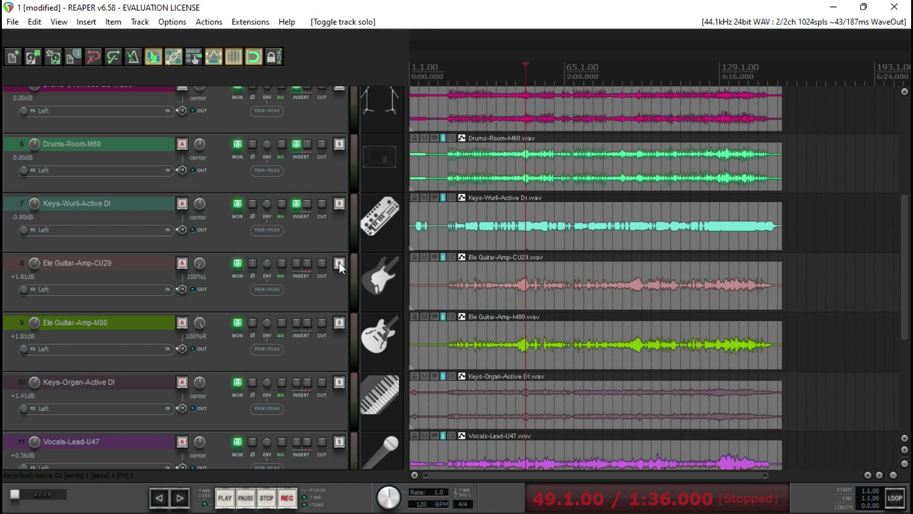
Solo the Ele Guitar-Amp-CU29 track, insert VST3 smartEQ3 on it, and choose the Electric Guitar factory profile
left_click(338, 262)
left_click(295, 263)
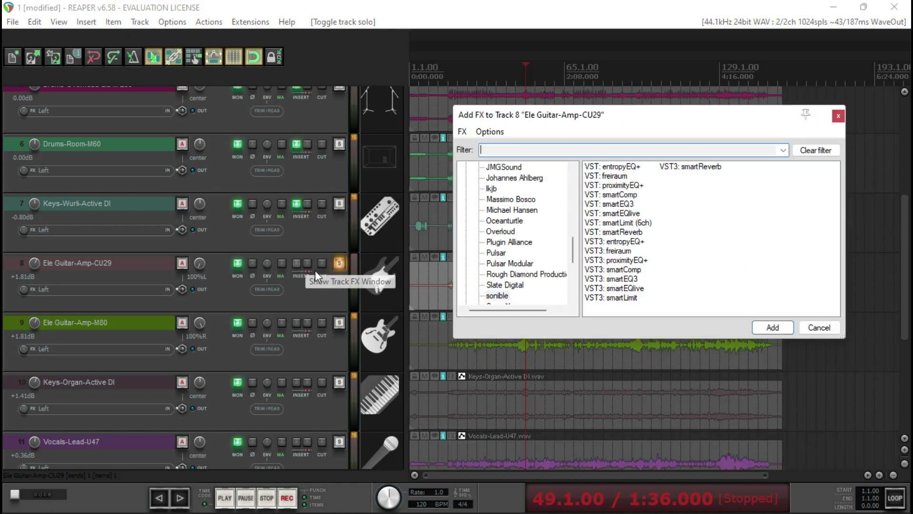
double_click(628, 279)
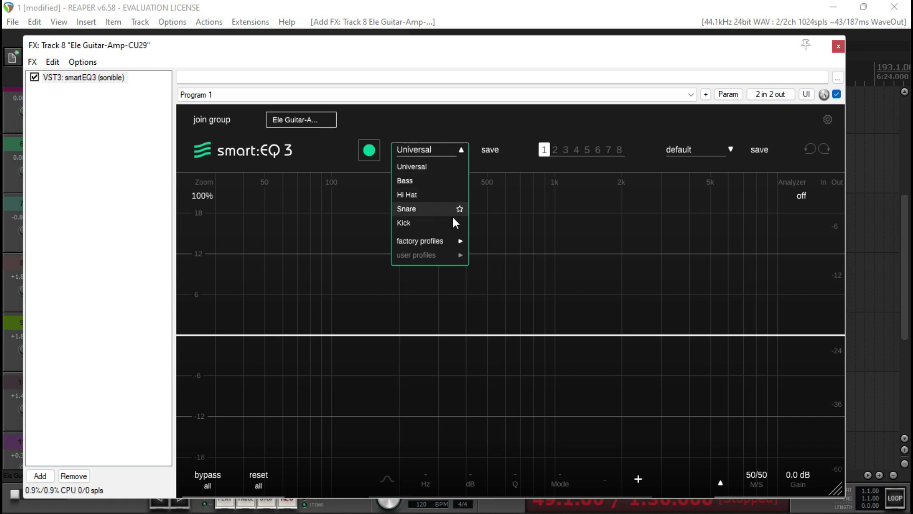
mouse_move(456, 241)
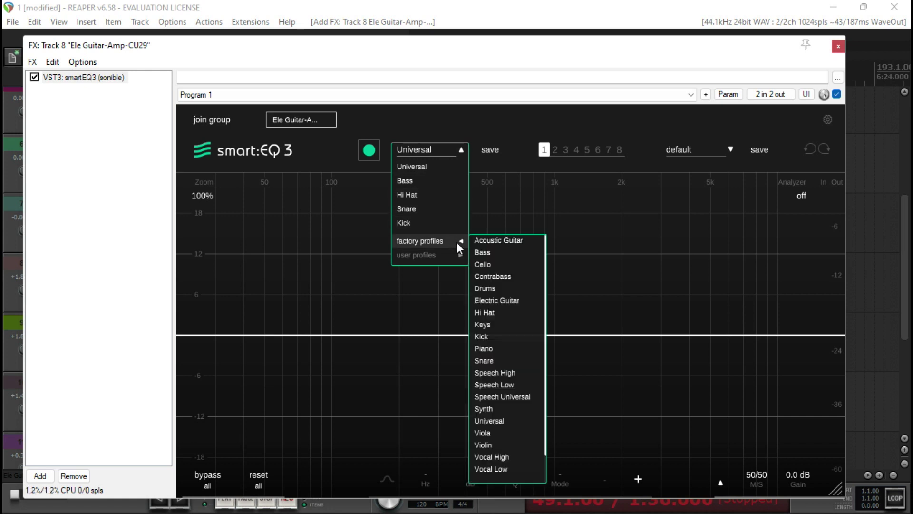
left_click(502, 299)
Learn the smart:EQ 3 filter for Ele Guitar-Amp-CU29 during playback and copy the plug-in to the Ele Guitar-Amp-M80 track
key("space")
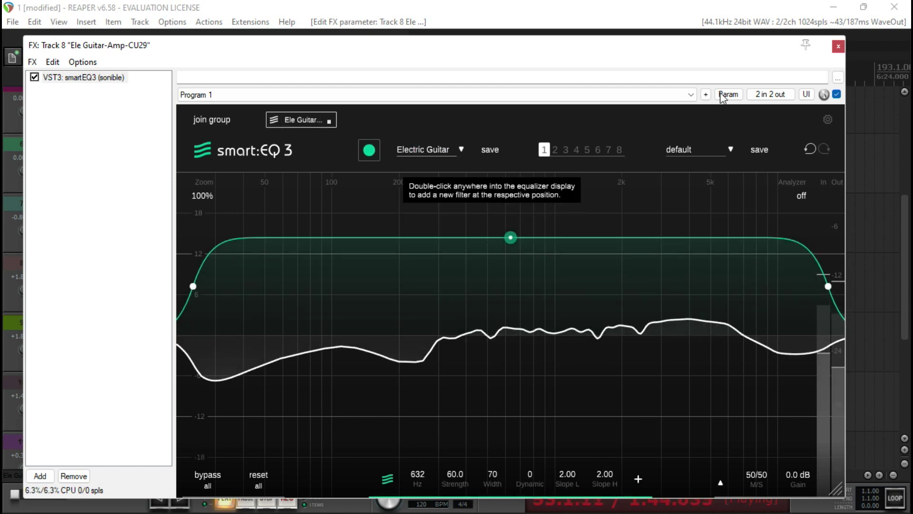
left_click(838, 46)
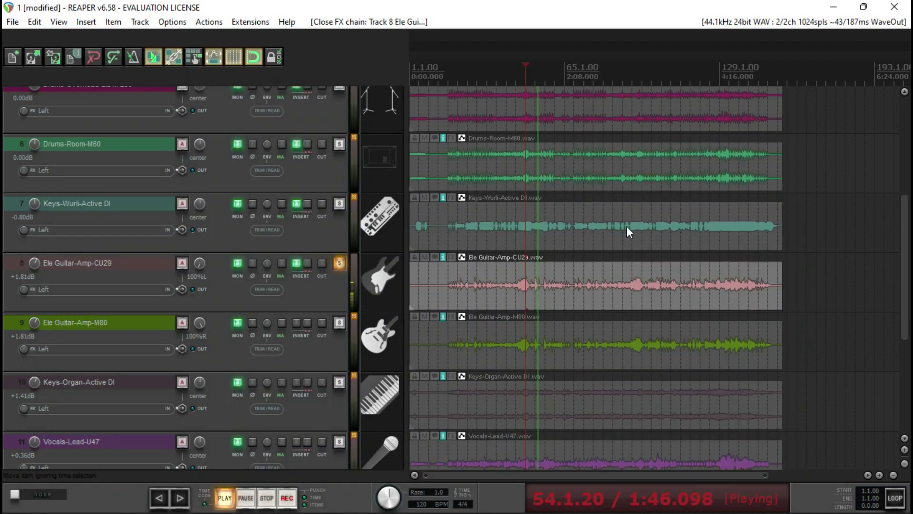
key("space")
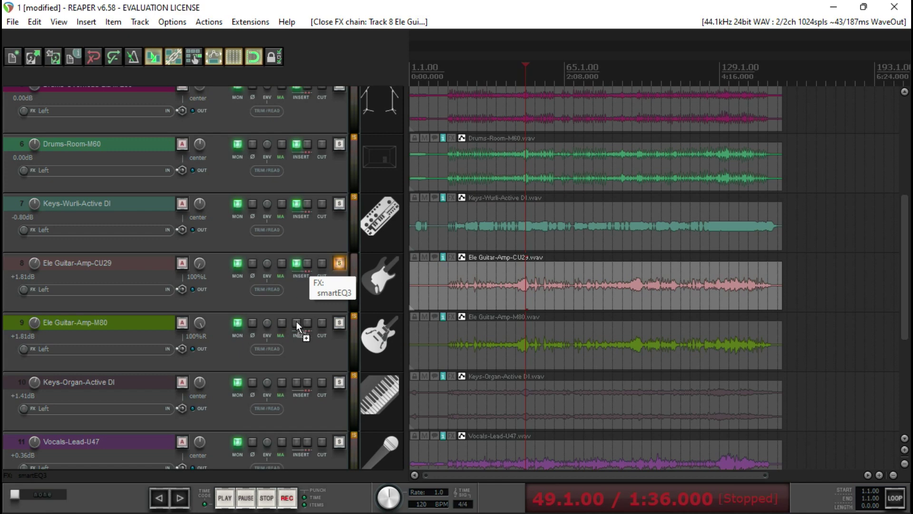
left_click_drag(296, 321, 296, 322)
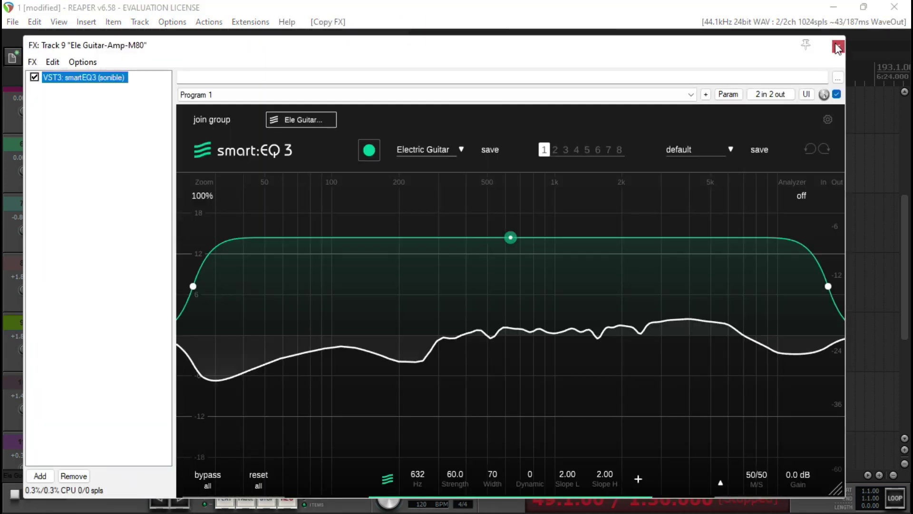
left_click(838, 46)
Solo the Keys-Organ-Active DI track and insert VST3 smartEQ3 on it
scroll(906, 308, "down", 5)
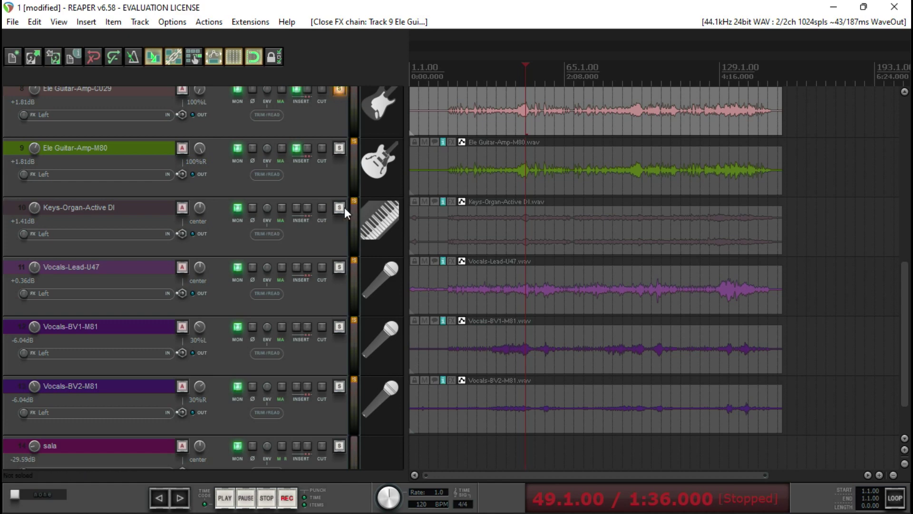
left_click(341, 207)
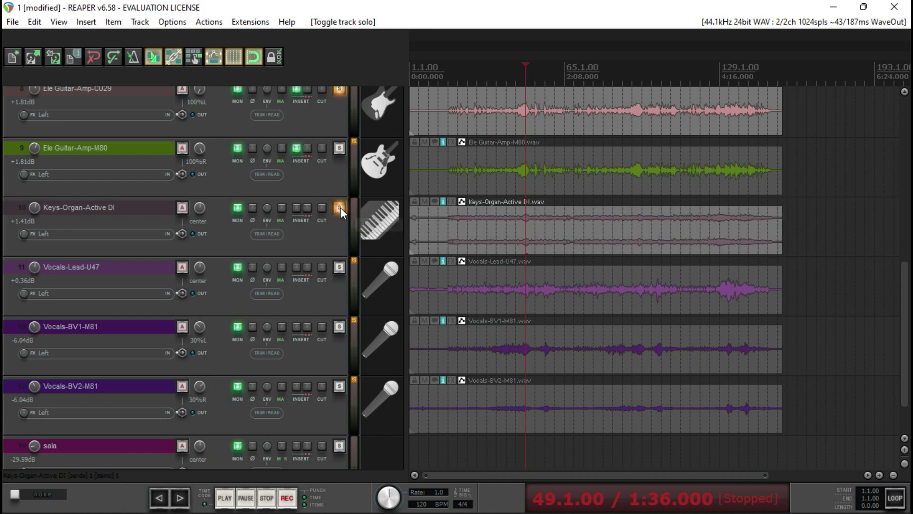
left_click(301, 210)
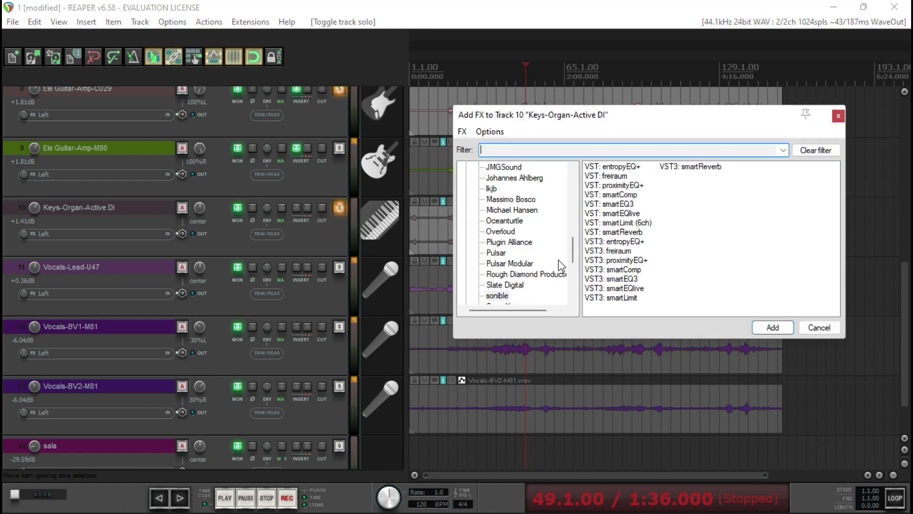
double_click(618, 279)
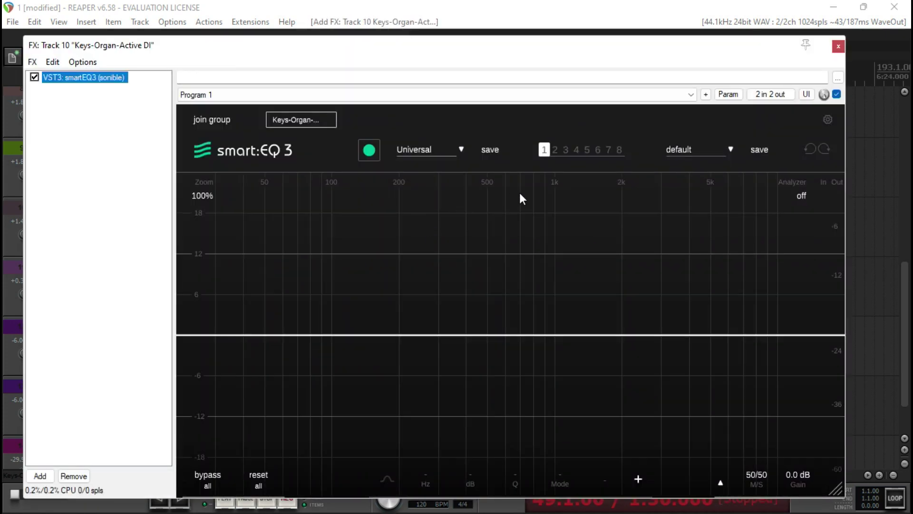
Choose the Keys factory profile for Keys-Organ-Active DI, learn its smart:EQ 3 filter during playback, and stop playback
left_click(461, 150)
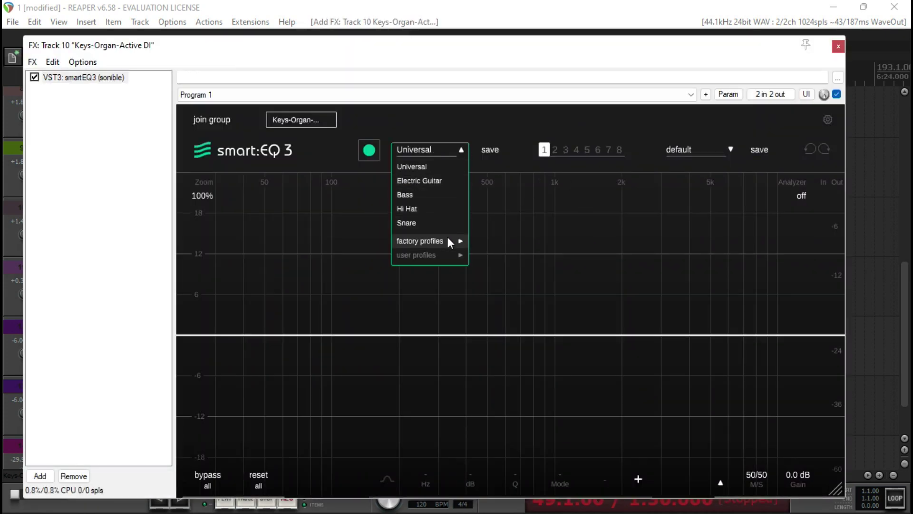
mouse_move(446, 240)
left_click(513, 324)
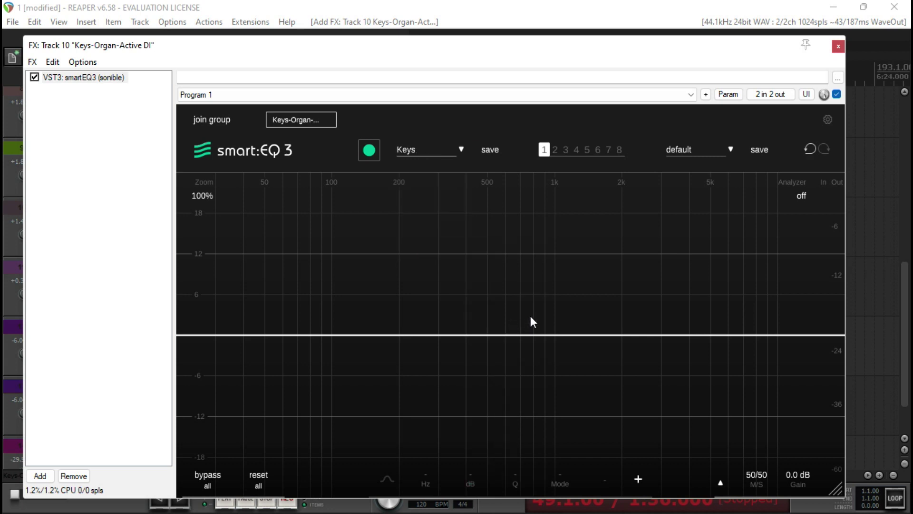
left_click(371, 152)
key("space")
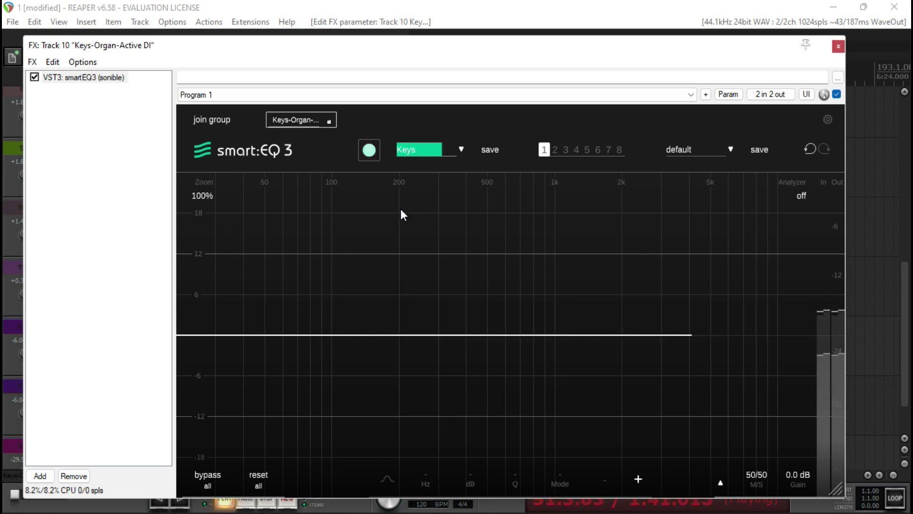
left_click(838, 46)
key("space")
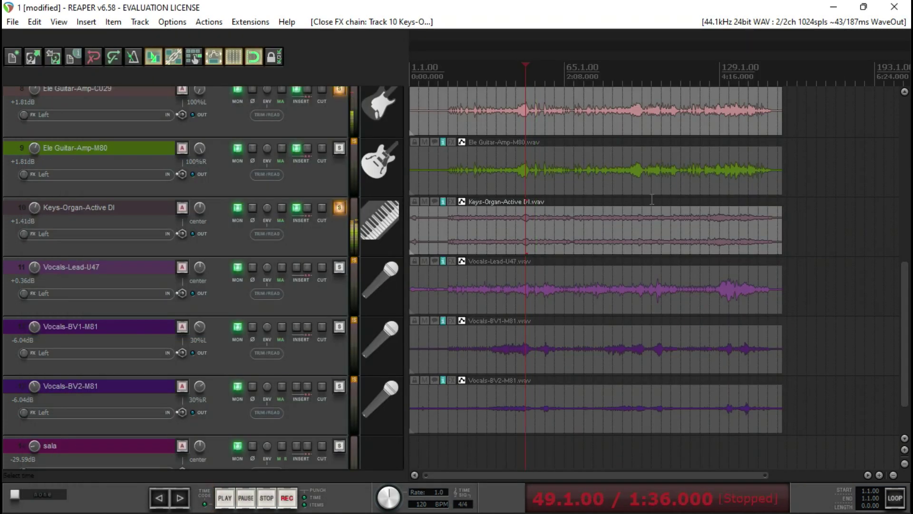
Solo only the Vocals-Lead-U47 track, releasing the organ and Ele Guitar-Amp-CU29 solos, and insert VST3 smartEQ3 on it
left_click(339, 266)
left_click(339, 207)
left_click(339, 91)
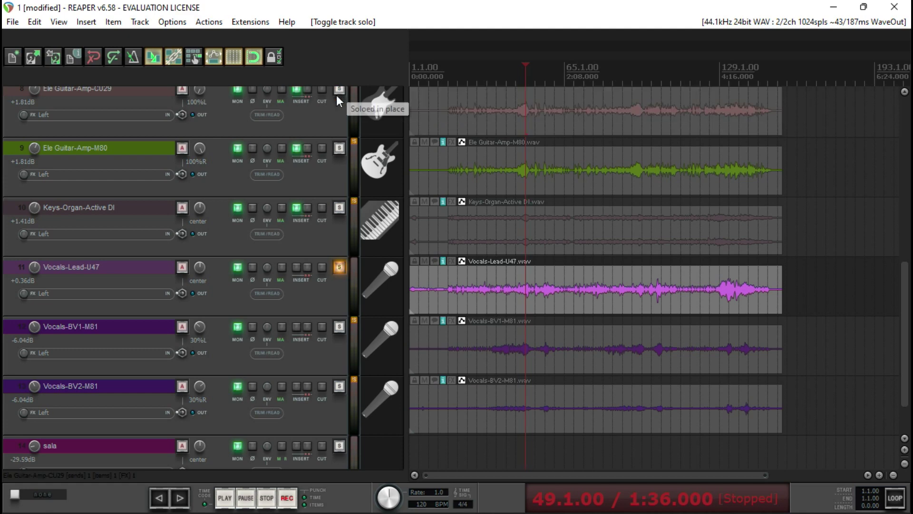
left_click(295, 268)
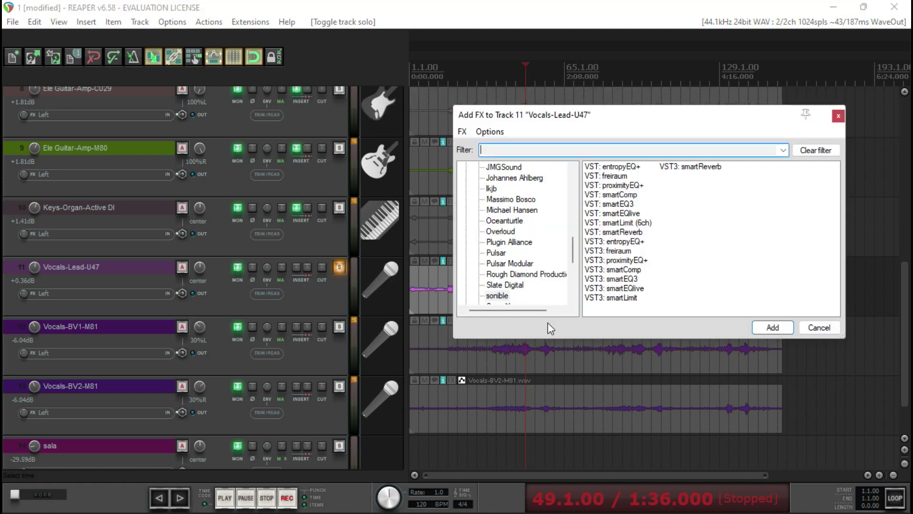
double_click(632, 280)
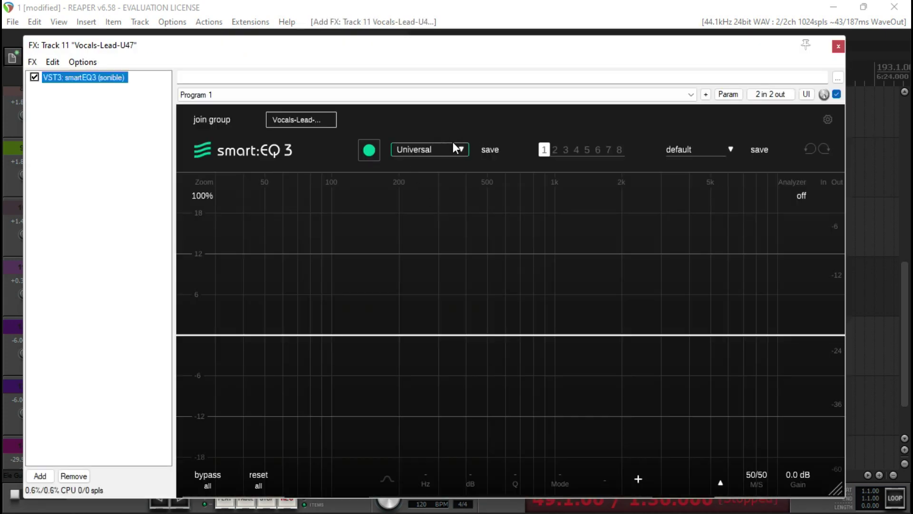
Choose the Vocal Low factory profile for Vocals-Lead-U47, run smart:EQ 3 during playback, and stop playback
left_click(461, 149)
mouse_move(454, 241)
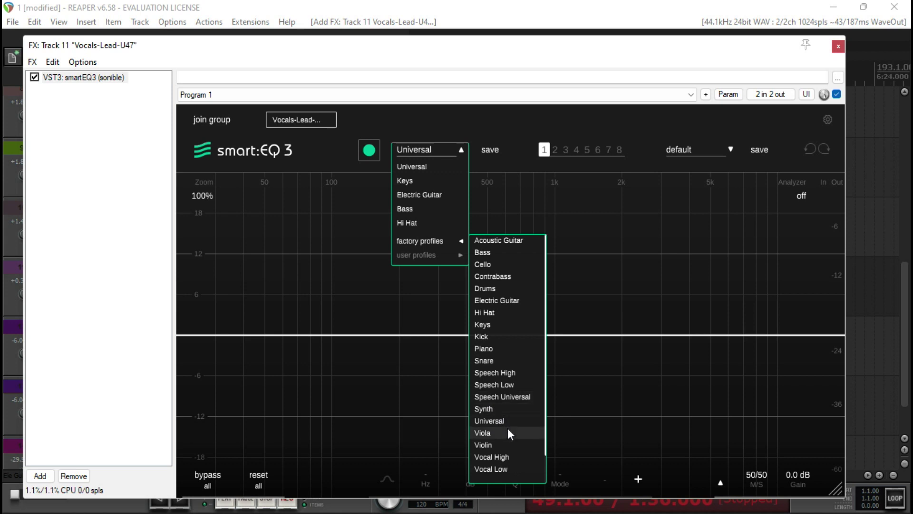
left_click(513, 467)
key("space")
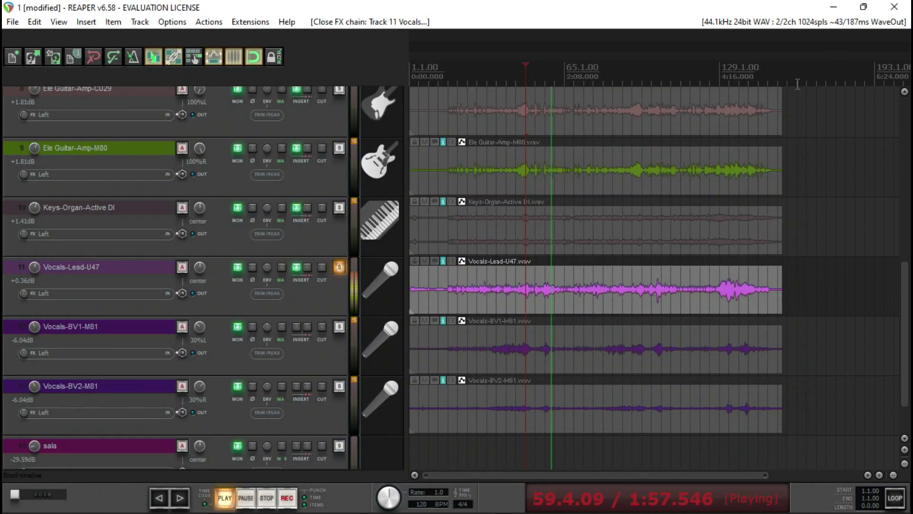
left_click(838, 46)
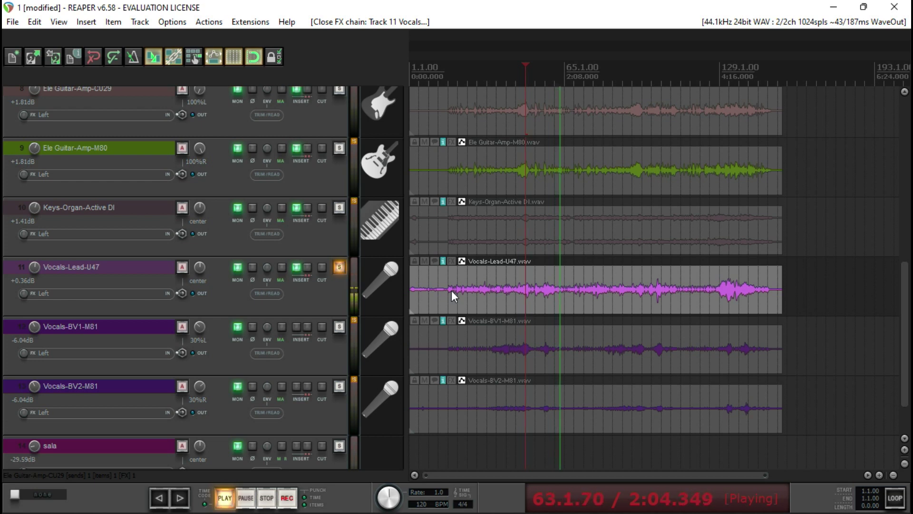
key("space")
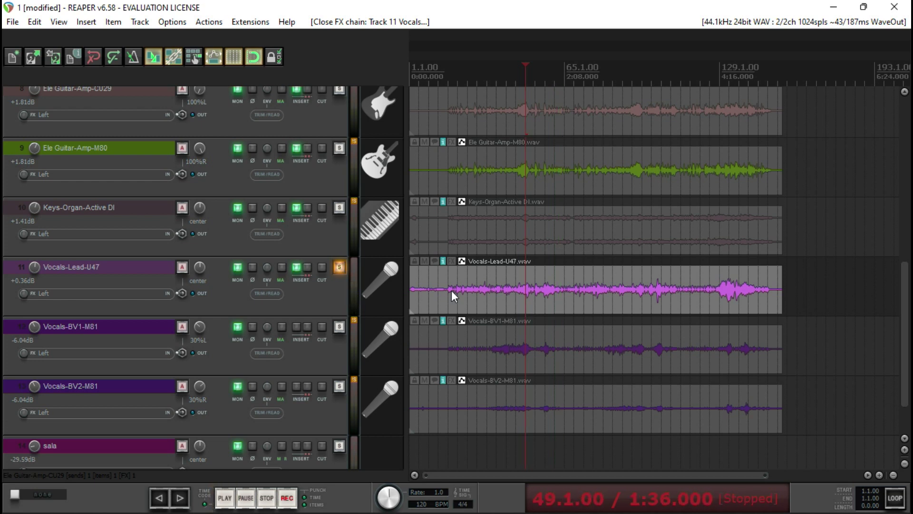
Switch the solo from Vocals-Lead-U47 to Vocals-BV1-M81 and insert VST3 smartEQ3 on that track
left_click(340, 267)
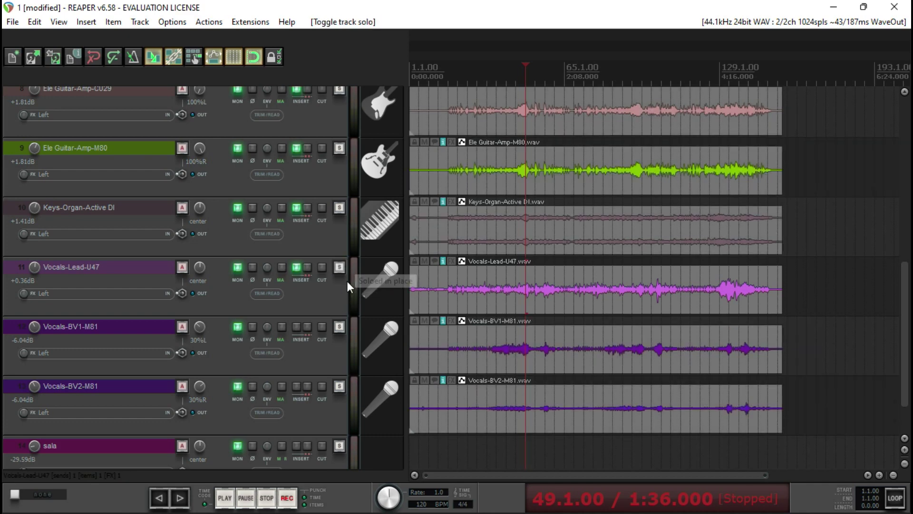
left_click(340, 327)
left_click(297, 326)
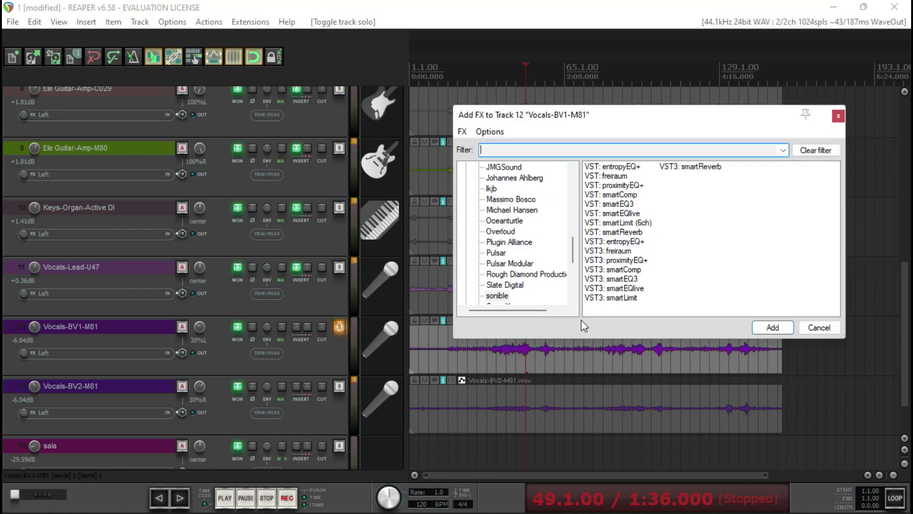
double_click(623, 279)
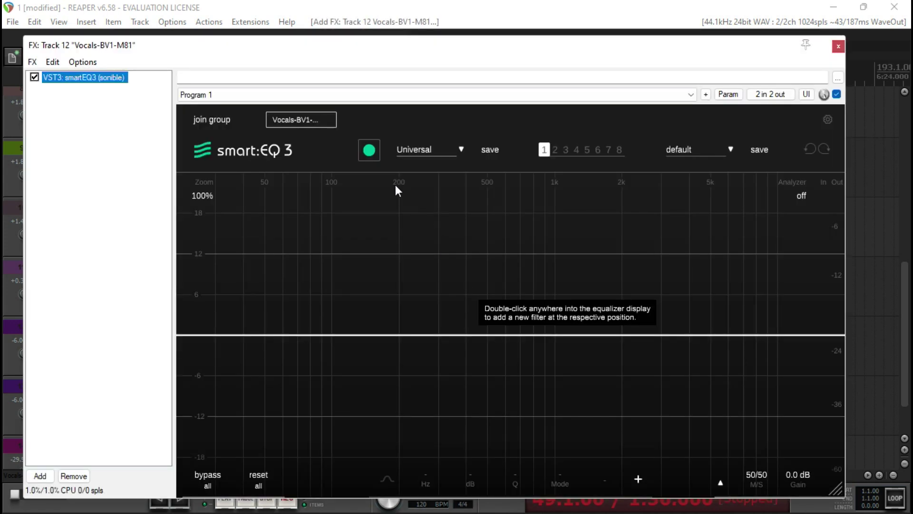
Learn the smart:EQ 3 filter for Vocals-BV1-M81 with the Universal profile during playback, and stop playback
key("space")
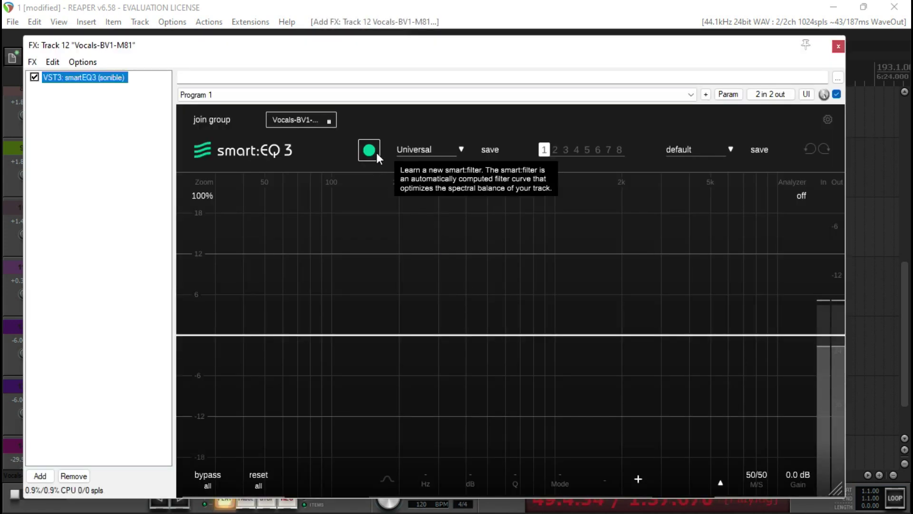
left_click(376, 152)
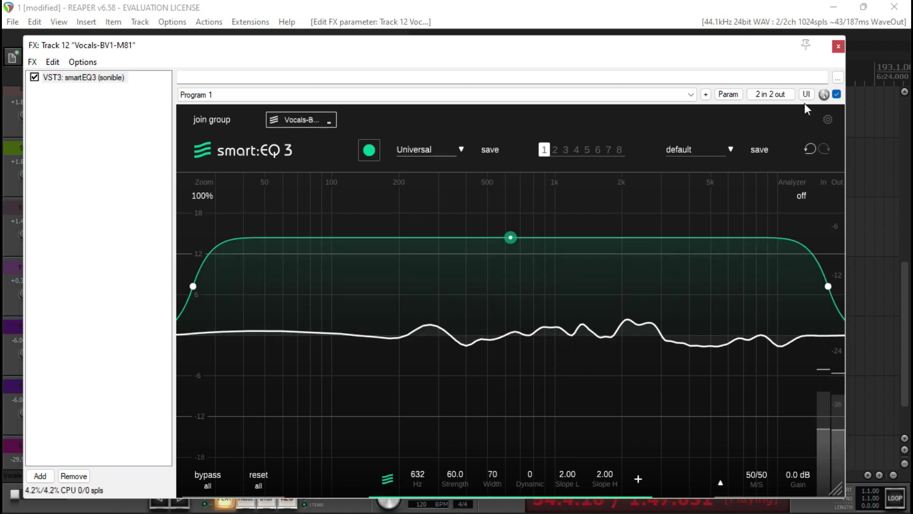
left_click(838, 46)
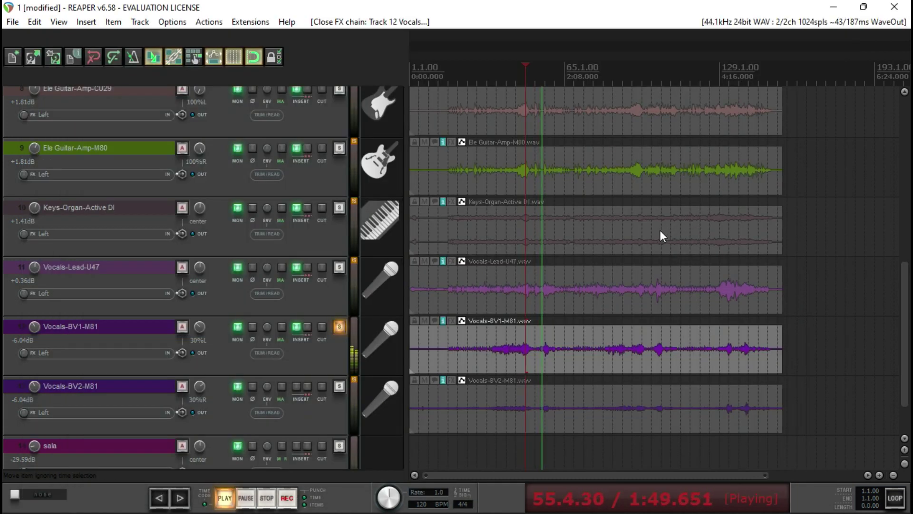
key("space")
Solo and play Vocals-BV2-M81, add smart:EQ 3 to it, and release both backing vocal solos
left_click(338, 385)
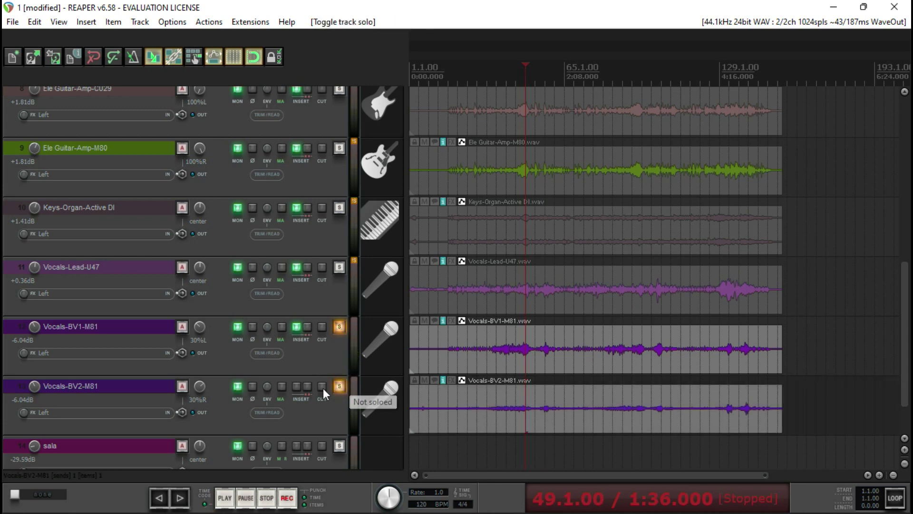
key("space")
left_click(297, 385)
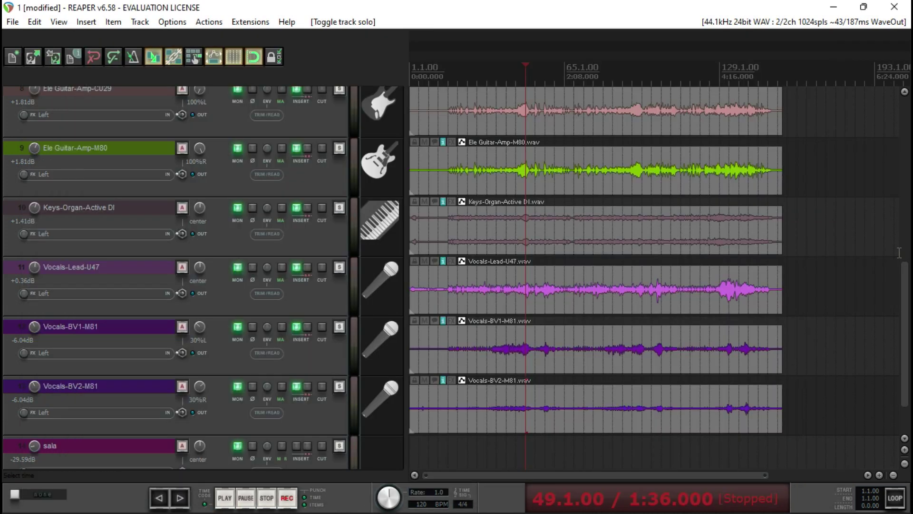
Mute the sala track and play the full mix from measure 37
scroll(666, 333, "down", 2)
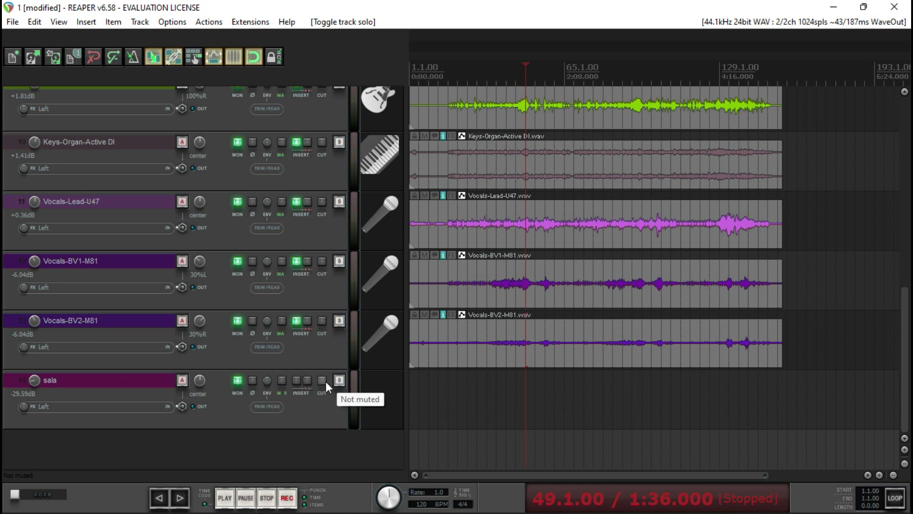
left_click(325, 381)
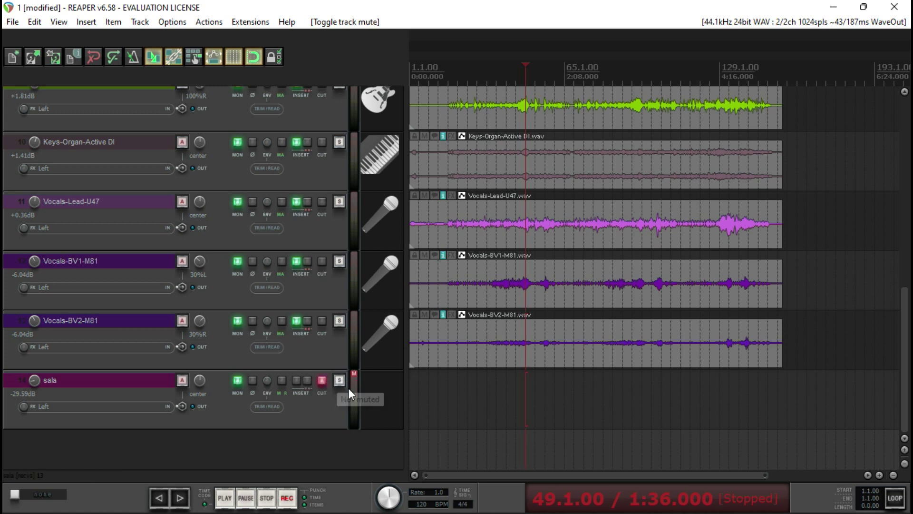
left_click(496, 376)
key("space")
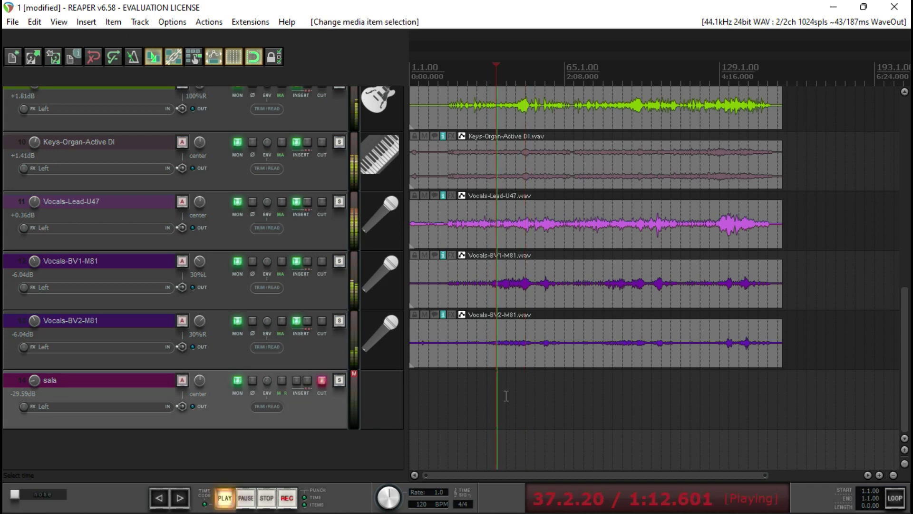
Raise the Vocals-Lead-U47 track volume to +0.91 dB while listening to the mix, and stop playback
left_click_drag(905, 383, 905, 301)
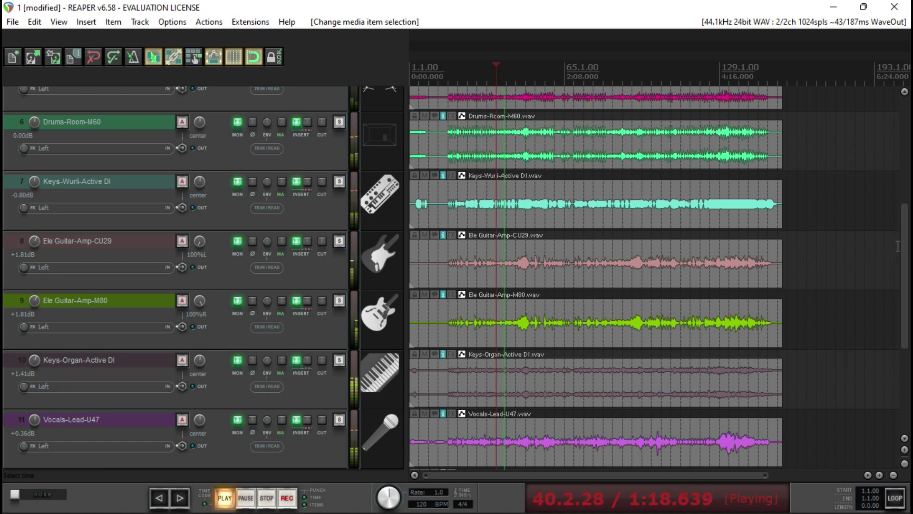
left_click_drag(905, 247, 905, 314)
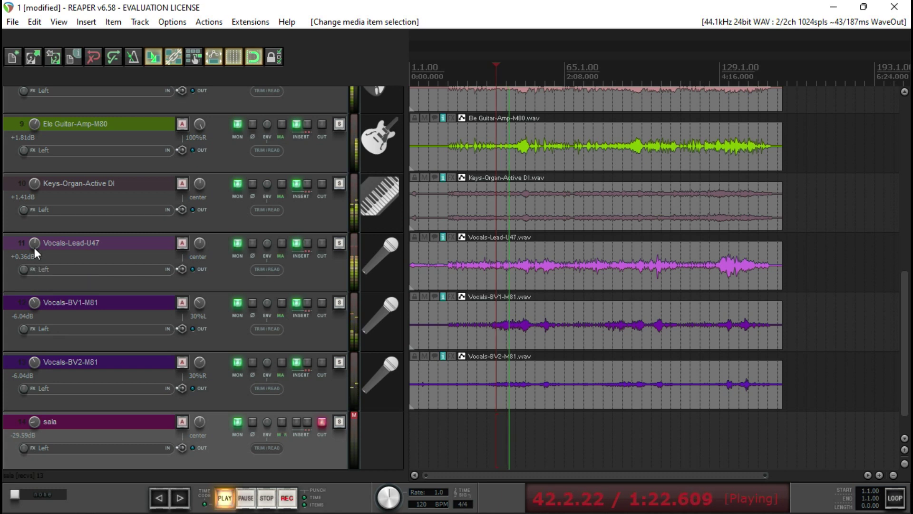
left_click_drag(34, 244, 34, 237)
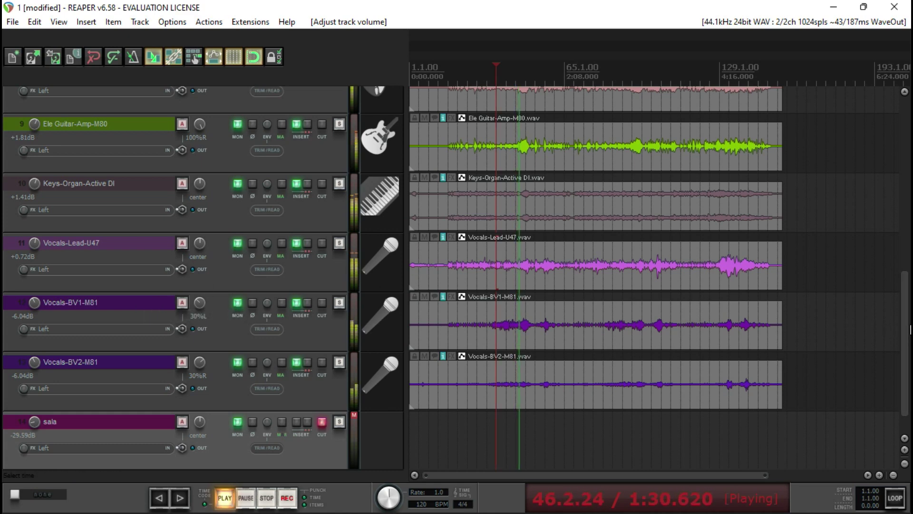
left_click_drag(910, 281, 909, 310)
key("space")
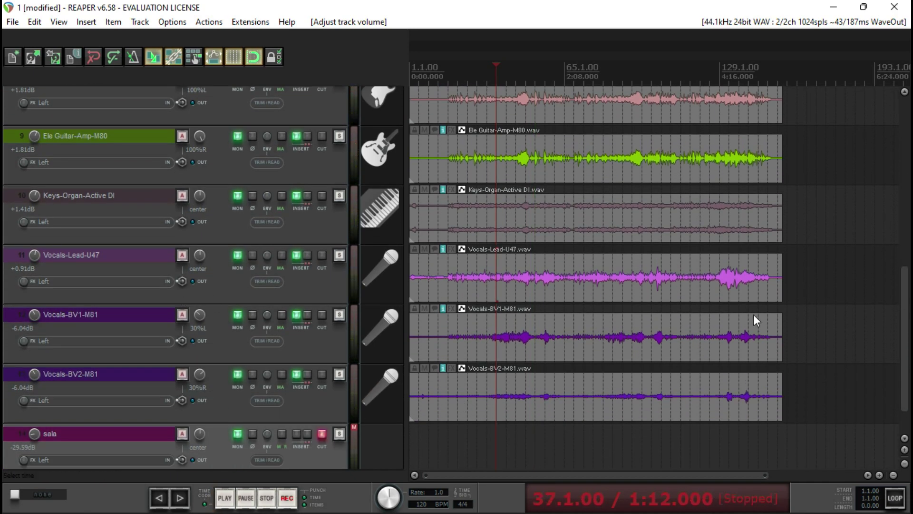
Unmute the sala track and insert VST3 smartReverb on it
left_click_drag(909, 295, 348, 423)
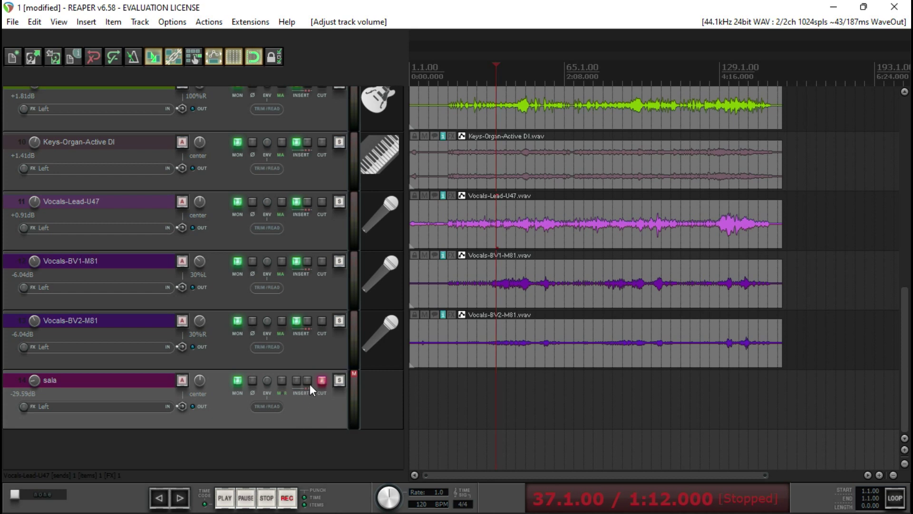
left_click(321, 382)
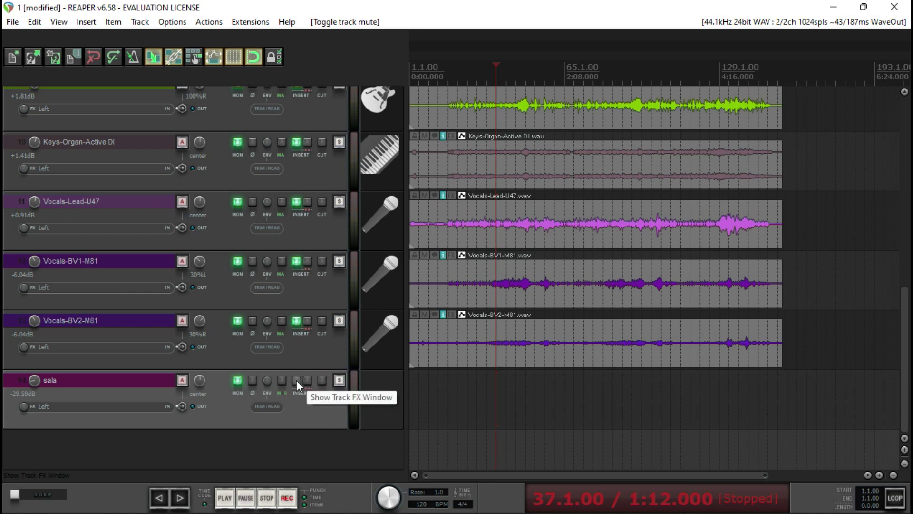
left_click(296, 380)
left_click(689, 168)
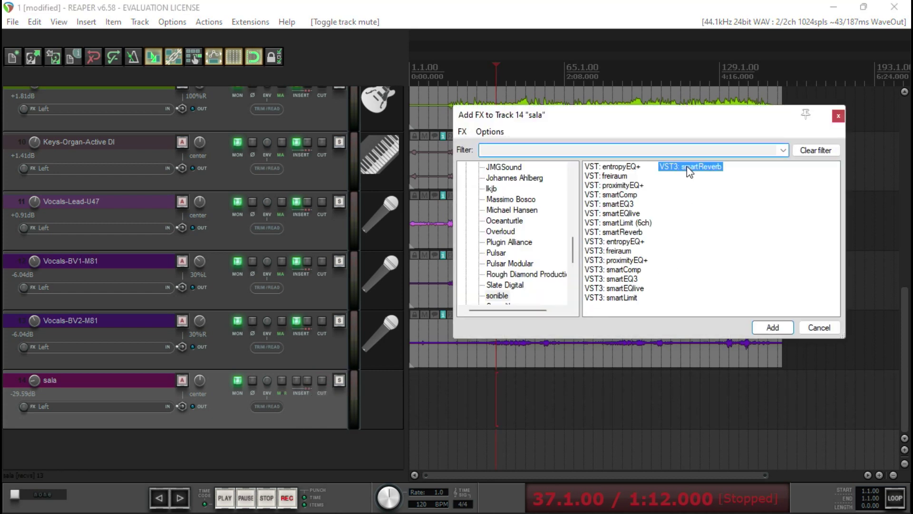
key("Return")
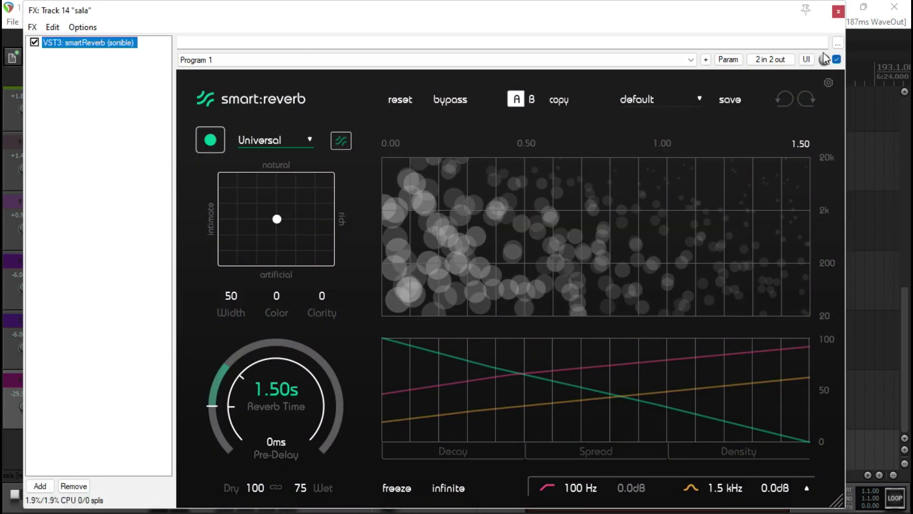
Learn the smart:reverb response on sala with the Universal profile during playback and set its Dry level to 0
left_click(211, 151)
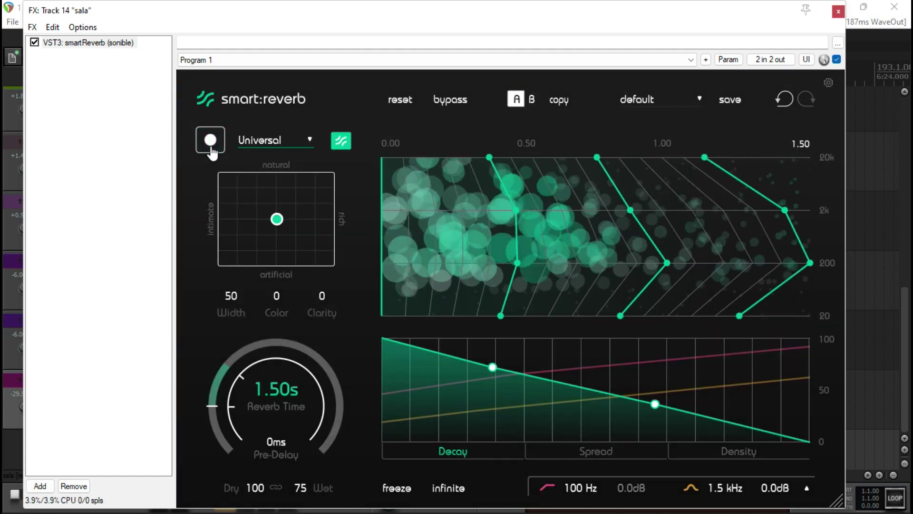
left_click(837, 12)
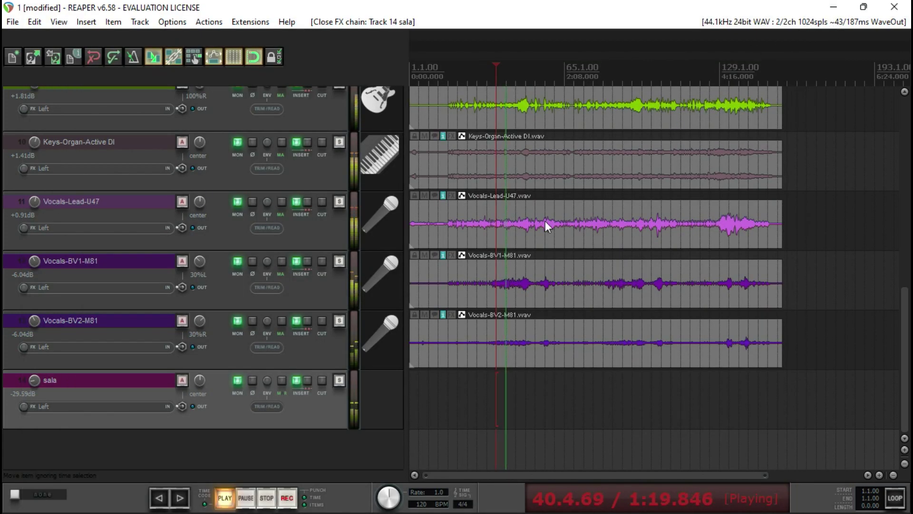
left_click(296, 380)
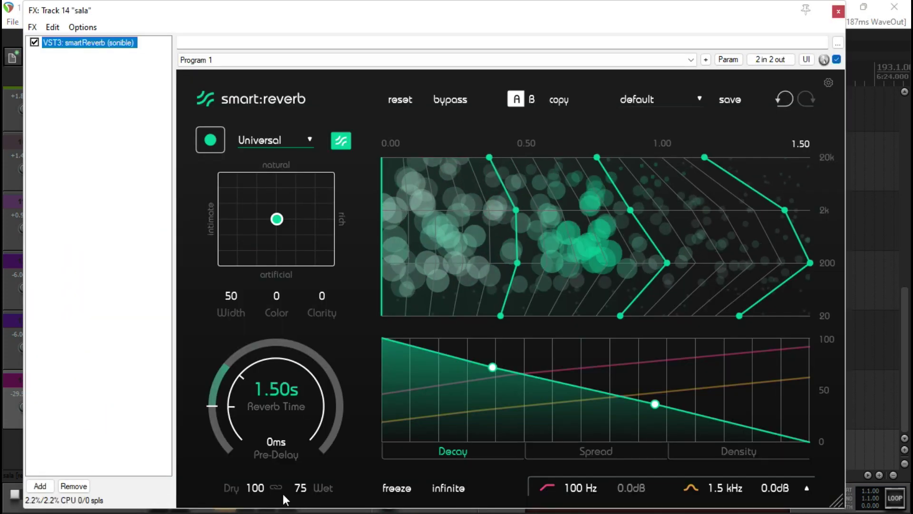
mouse_move(262, 486)
left_mouse_down()
mouse_move(274, 498)
mouse_move(251, 496)
left_mouse_up()
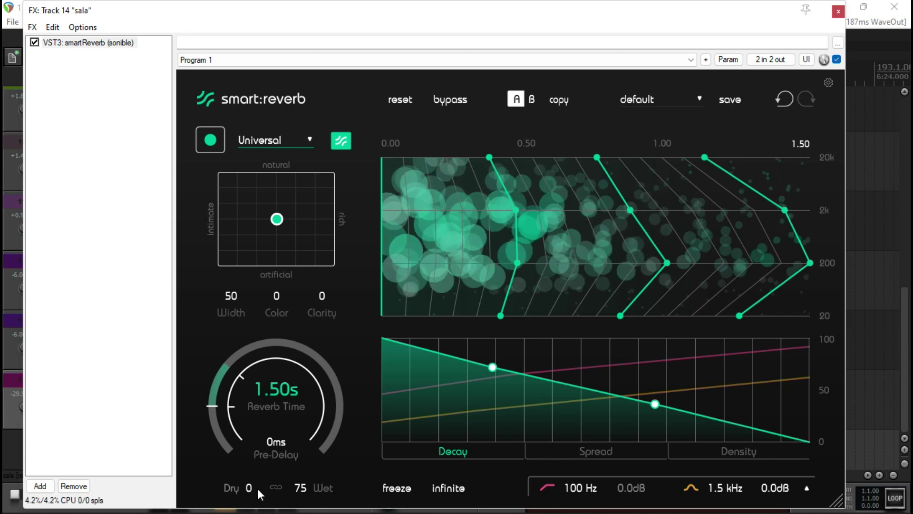
left_click(837, 13)
key("space")
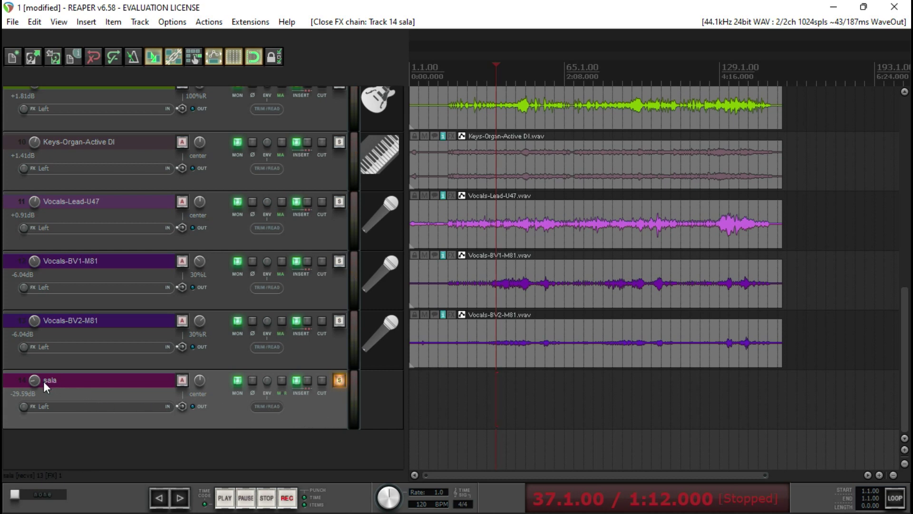
Raise the sala track volume to -14.32 dB and listen to the soloed track from measure 37
mouse_move(36, 383)
mouse_move(36, 381)
left_mouse_down()
mouse_move(36, 367)
mouse_move(33, 377)
left_mouse_up()
key("space")
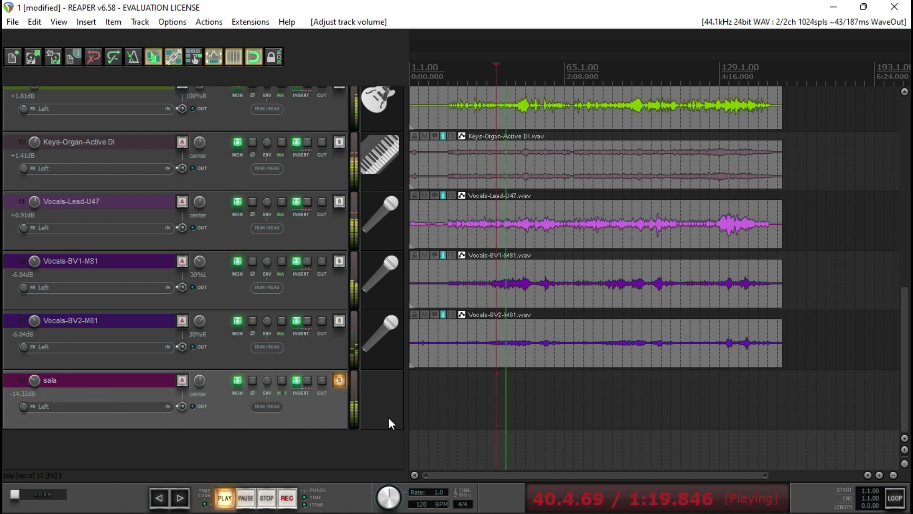
key("space")
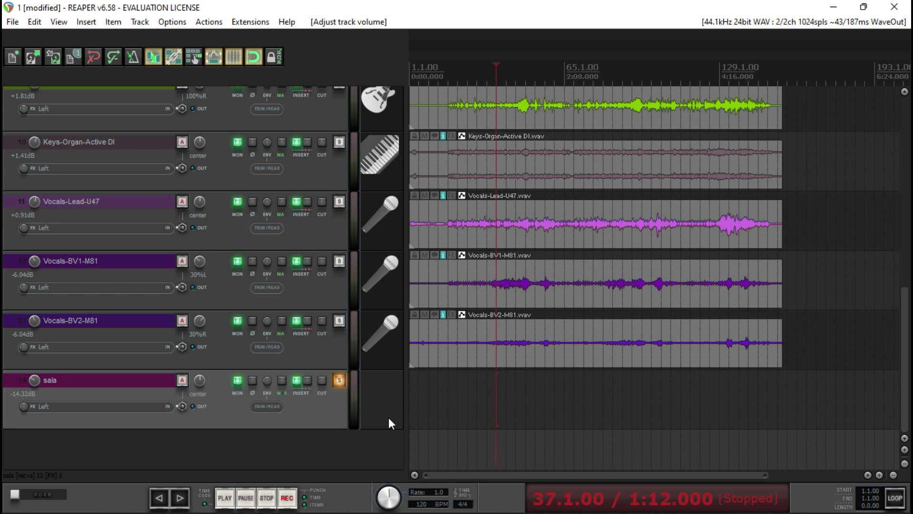
Unsolo the sala track and play the full mix from measure 37 while reviewing the tracks from drums to vocals
left_click(339, 380)
key("space")
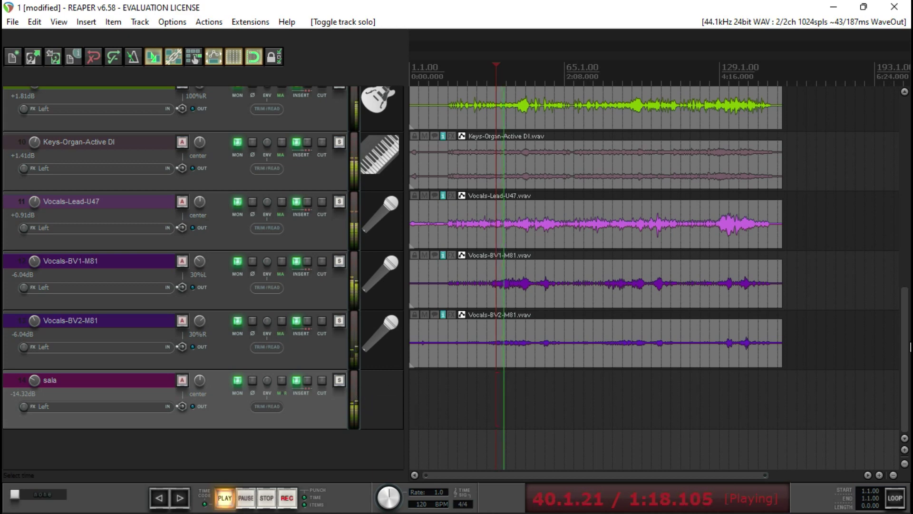
left_click_drag(905, 307, 908, 116)
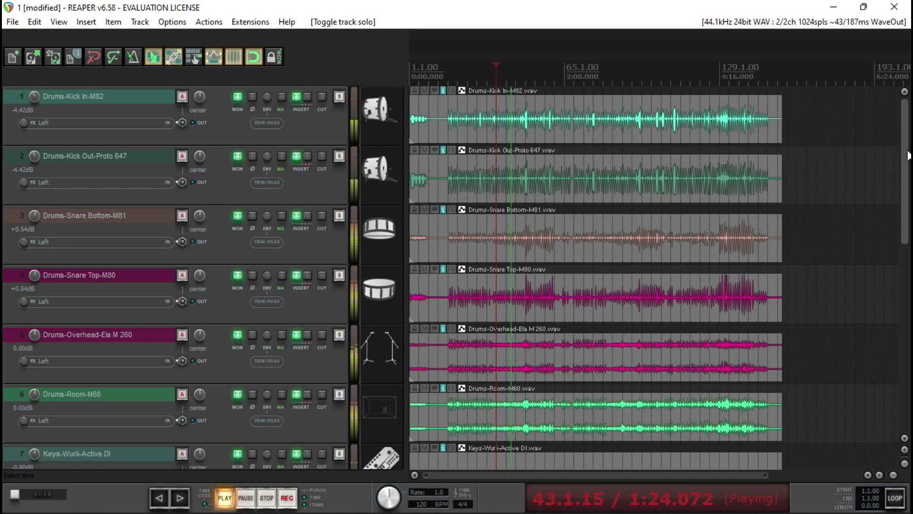
scroll(902, 219, "down", 3)
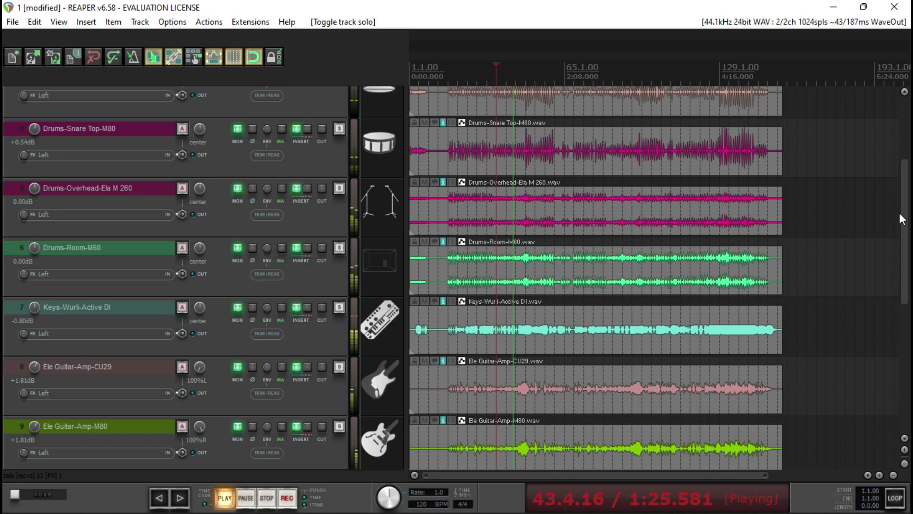
left_click_drag(900, 213, 898, 292)
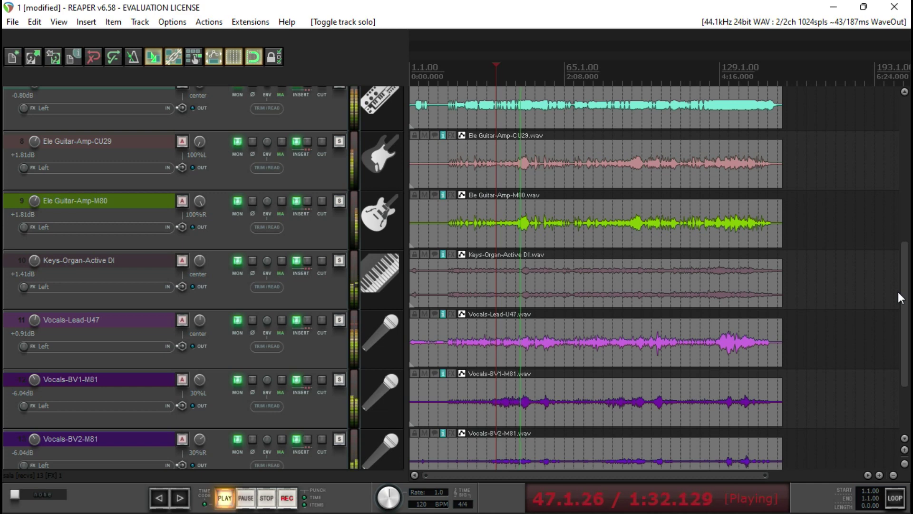
left_click_drag(898, 292, 898, 316)
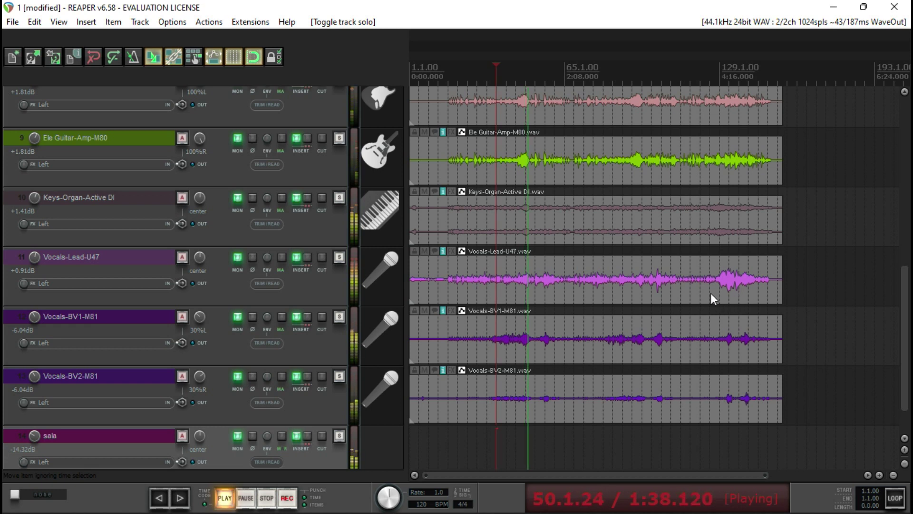
Raise the Vocals-Lead-U47 track volume to +1.09 dB during playback, listen to the mix, and stop playback
left_click_drag(36, 258, 38, 261)
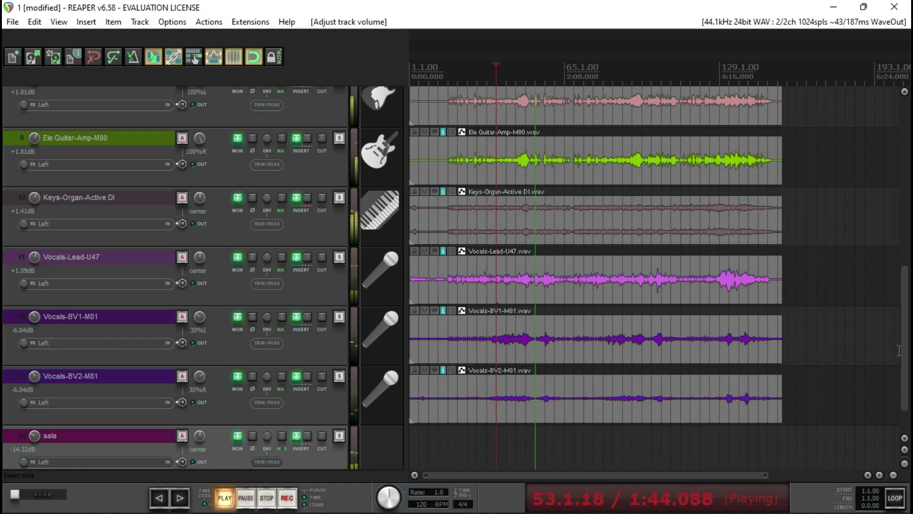
left_click_drag(899, 327, 911, 204)
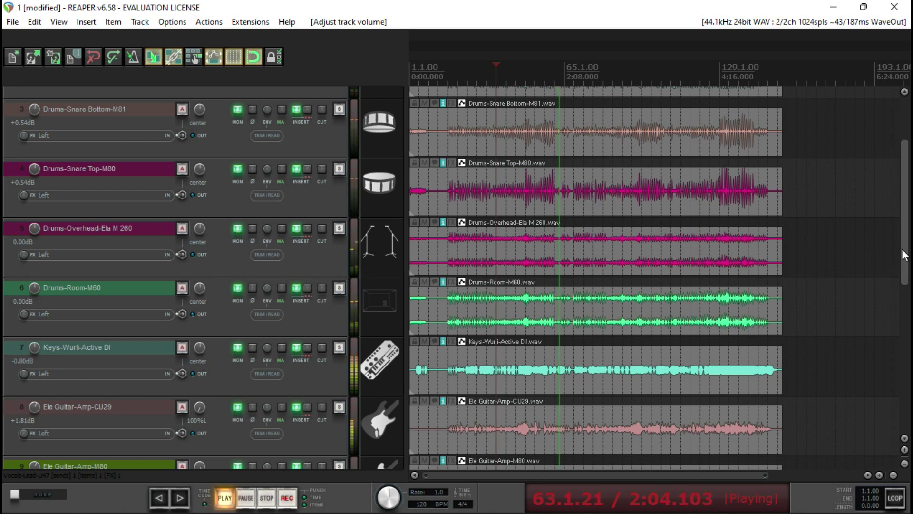
key("space")
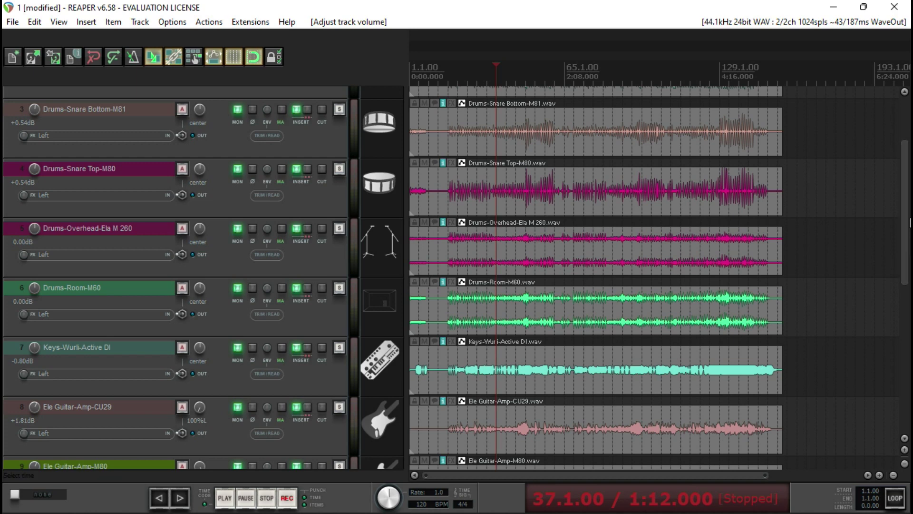
Review the smart:EQ 3 settings on the Drums-Kick In-M82 track and close its FX window
left_click_drag(896, 256, 898, 151)
left_click(298, 98)
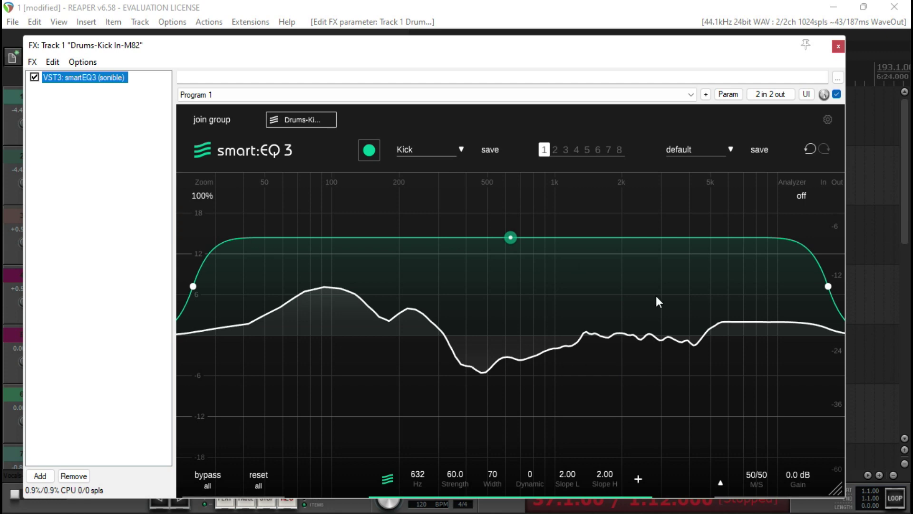
left_click(837, 48)
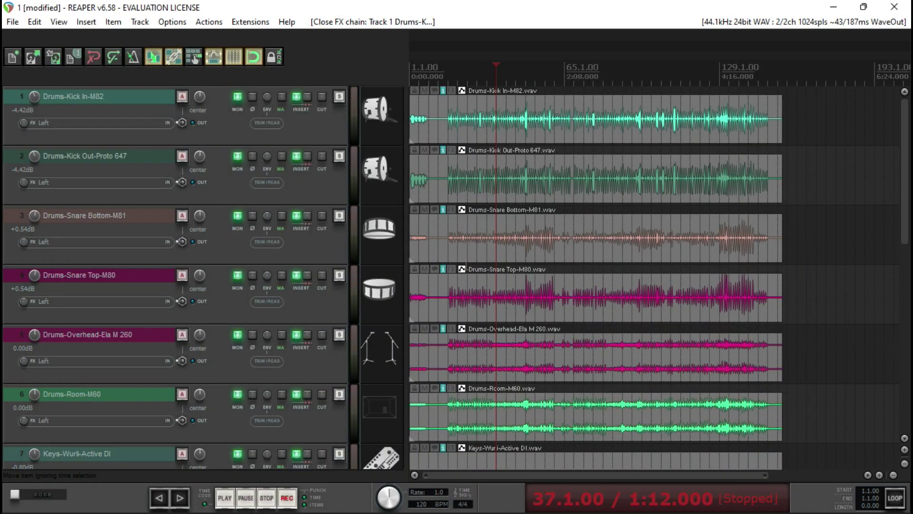
Compare the mix from measure 37 by disabling and re-enabling the FX on all tracks twice during playback, and stop playback
left_click_drag(906, 175, 906, 366)
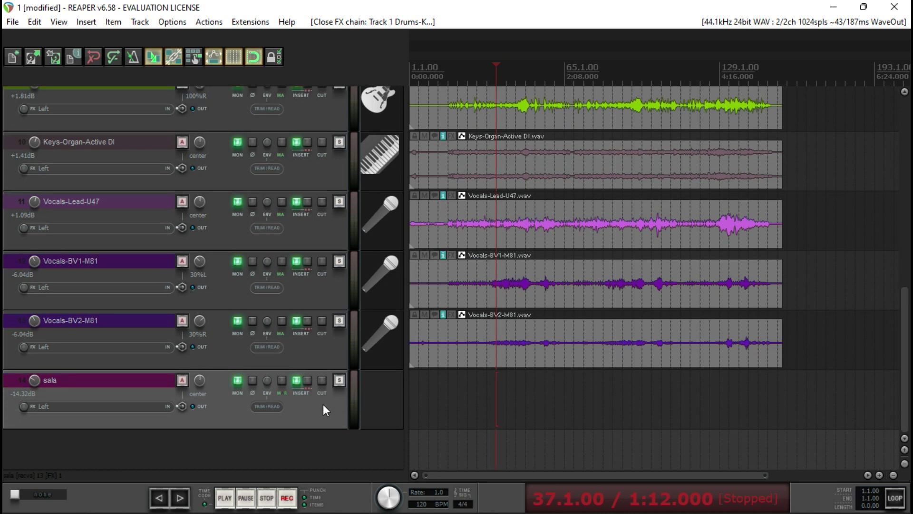
left_click(307, 378)
key("space")
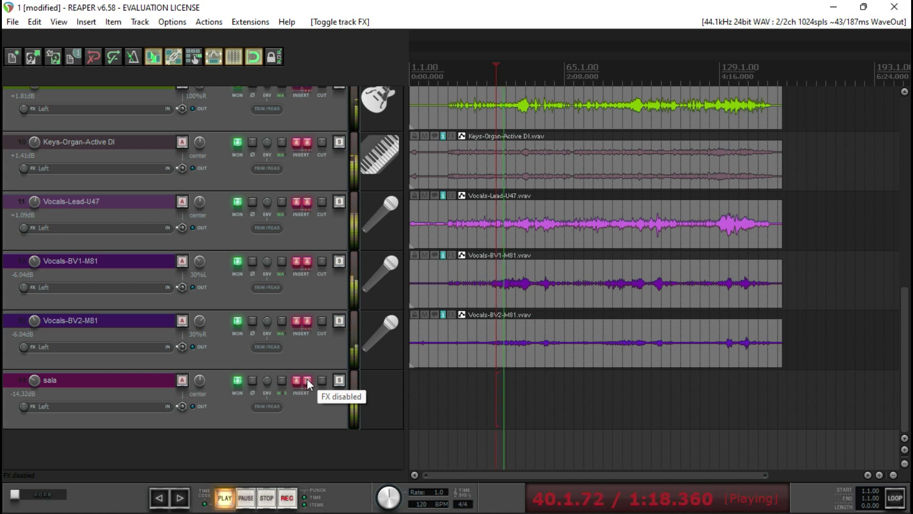
left_click(307, 379)
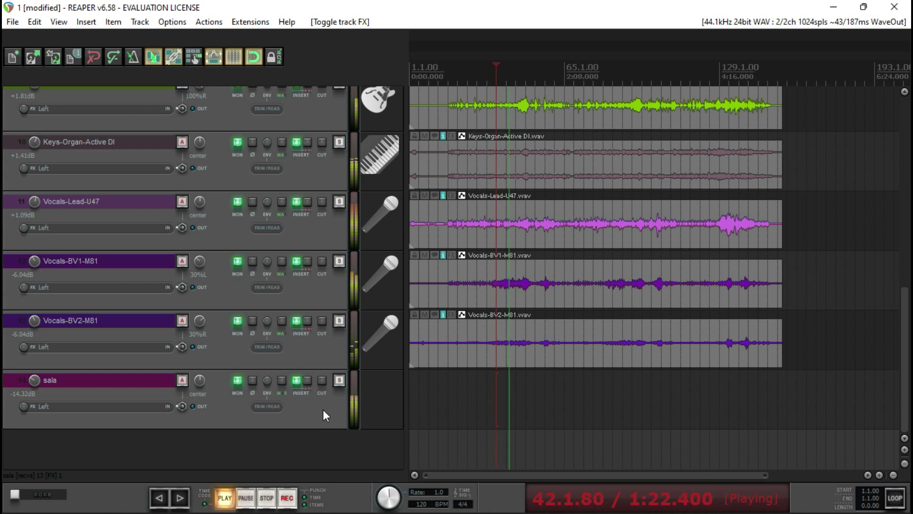
left_click(310, 378)
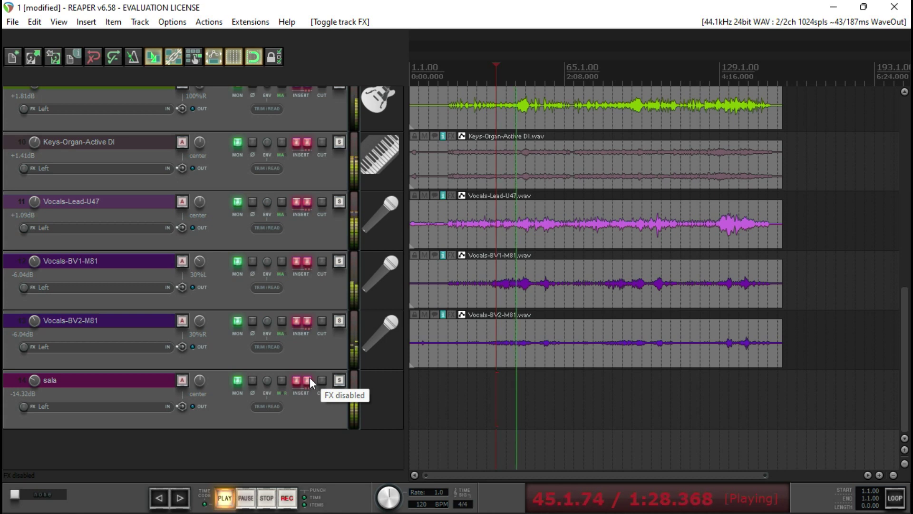
left_click(310, 378)
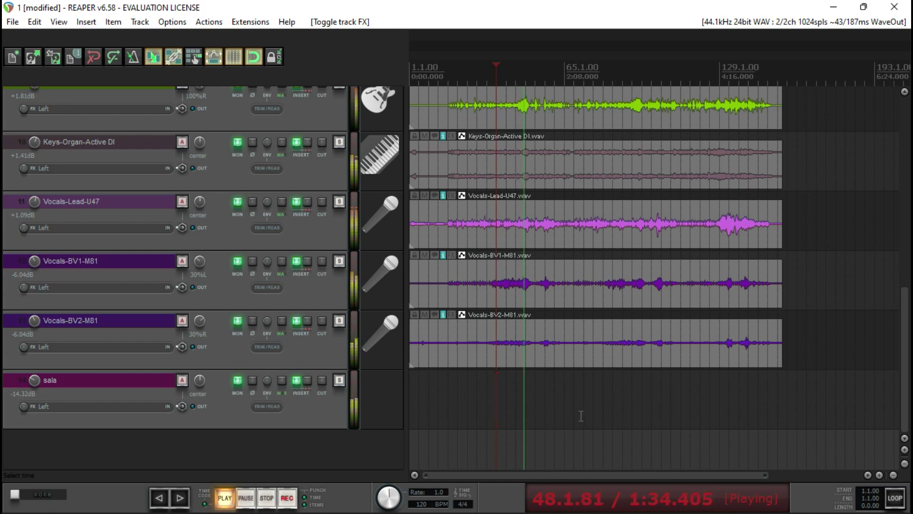
left_click_drag(903, 401, 821, 198)
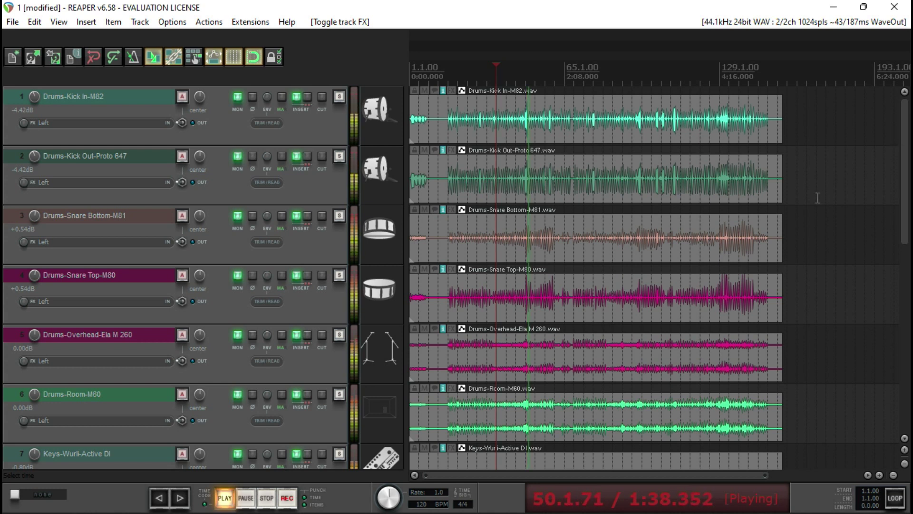
key("space")
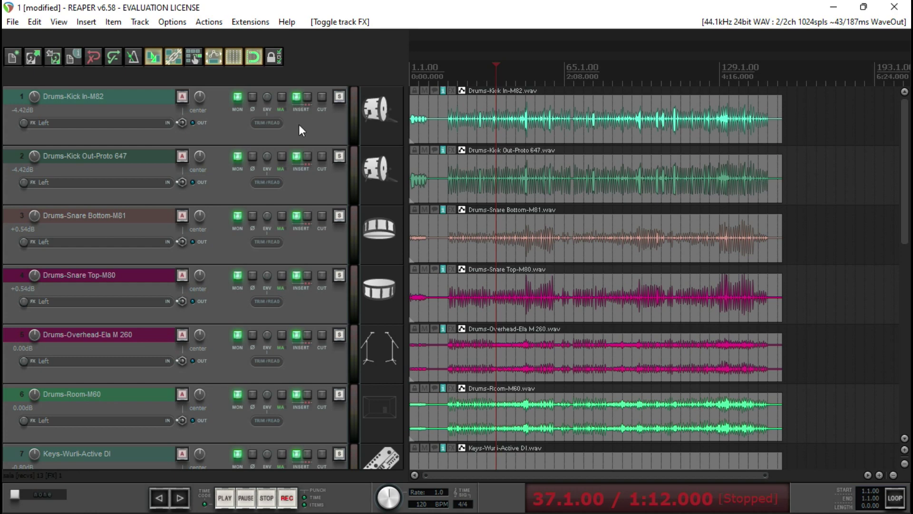
Recheck the learned smart:EQ 3 curve on the Drums-Kick In-M82 track and close the plug-in window
left_click(296, 99)
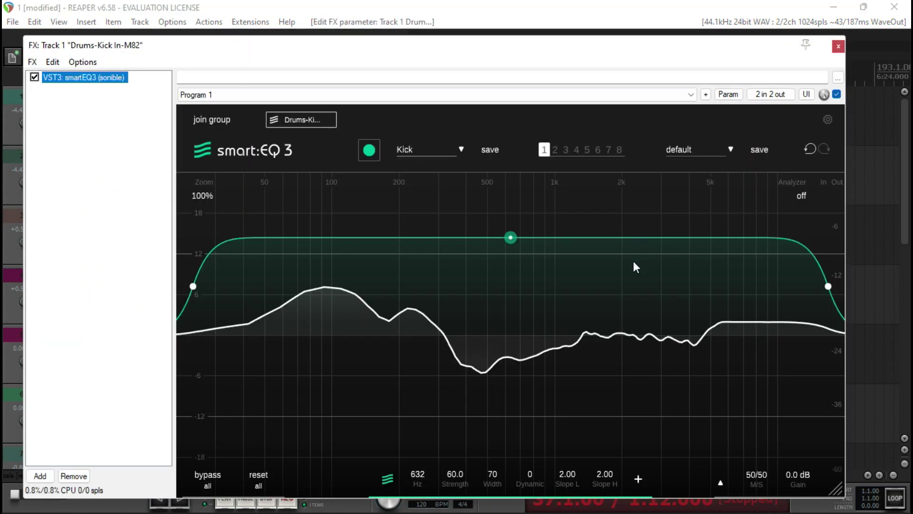
left_click(838, 46)
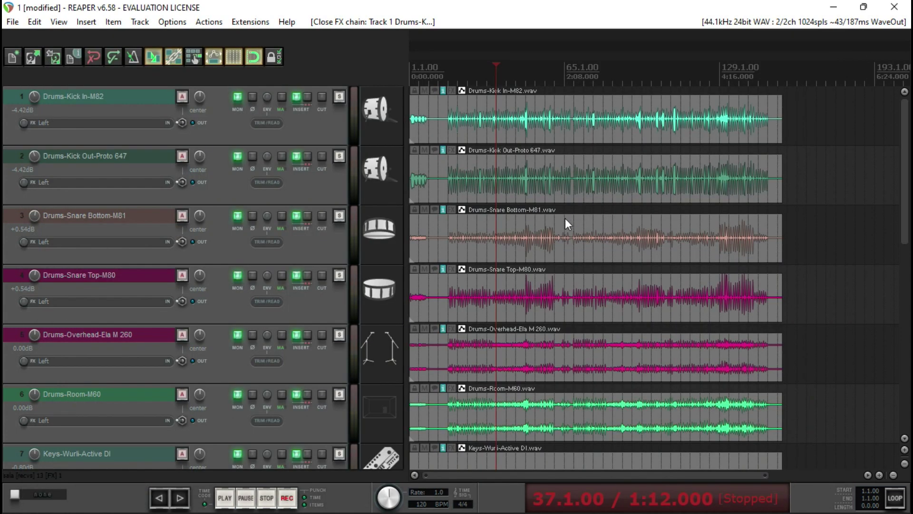
Bring the vocal and sala tracks into view and start playing the full mix from measure 37
scroll(909, 184, "down", 1)
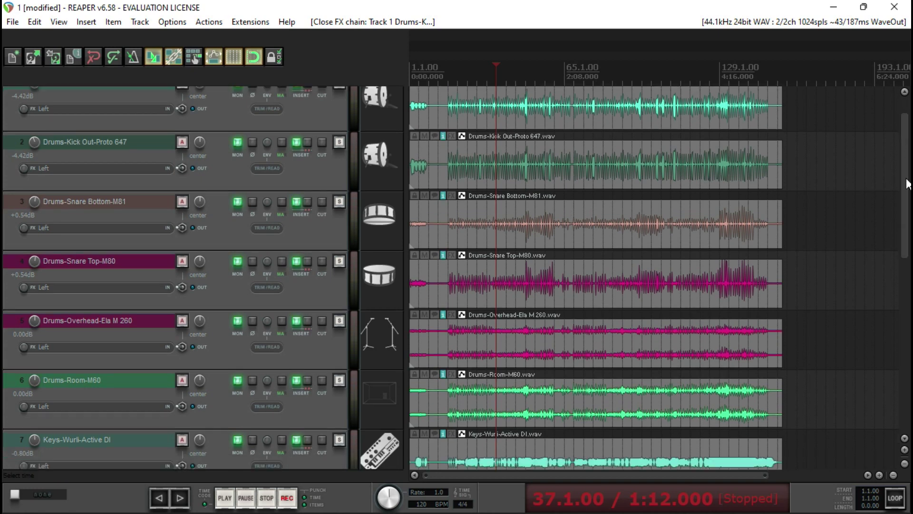
left_click_drag(909, 184, 909, 343)
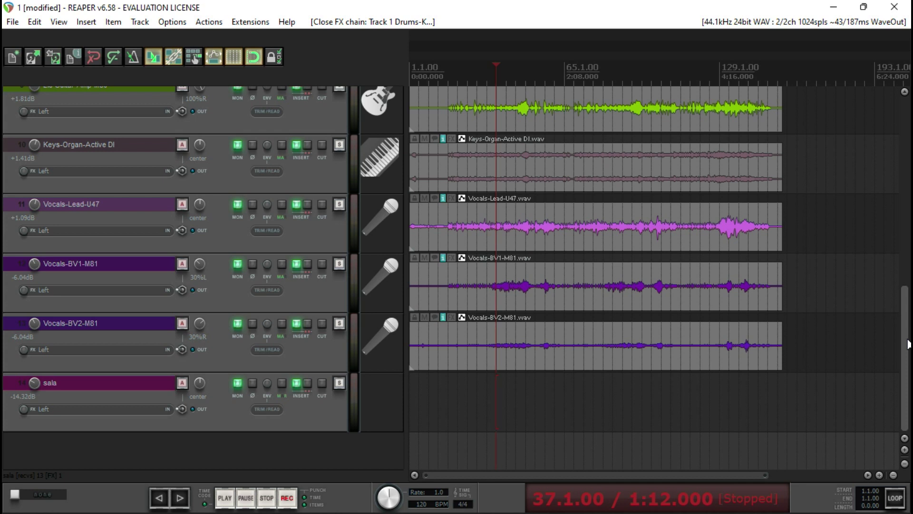
key("space")
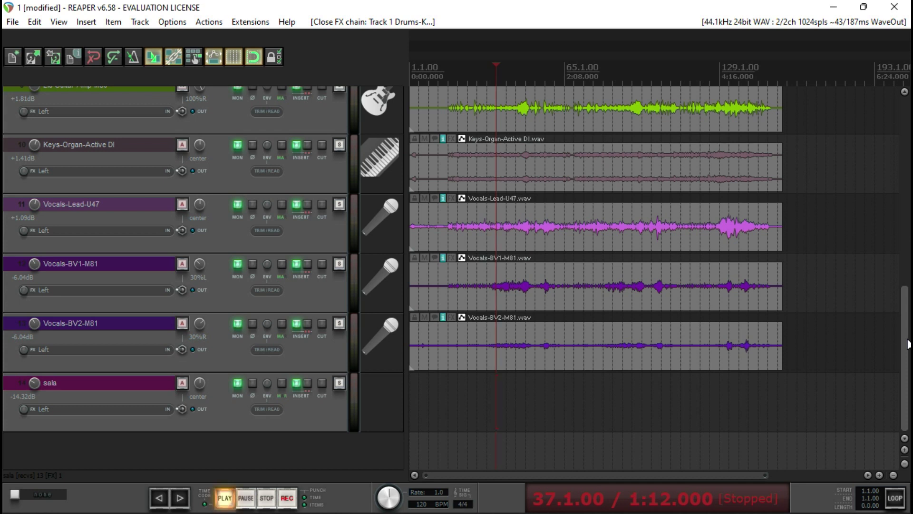